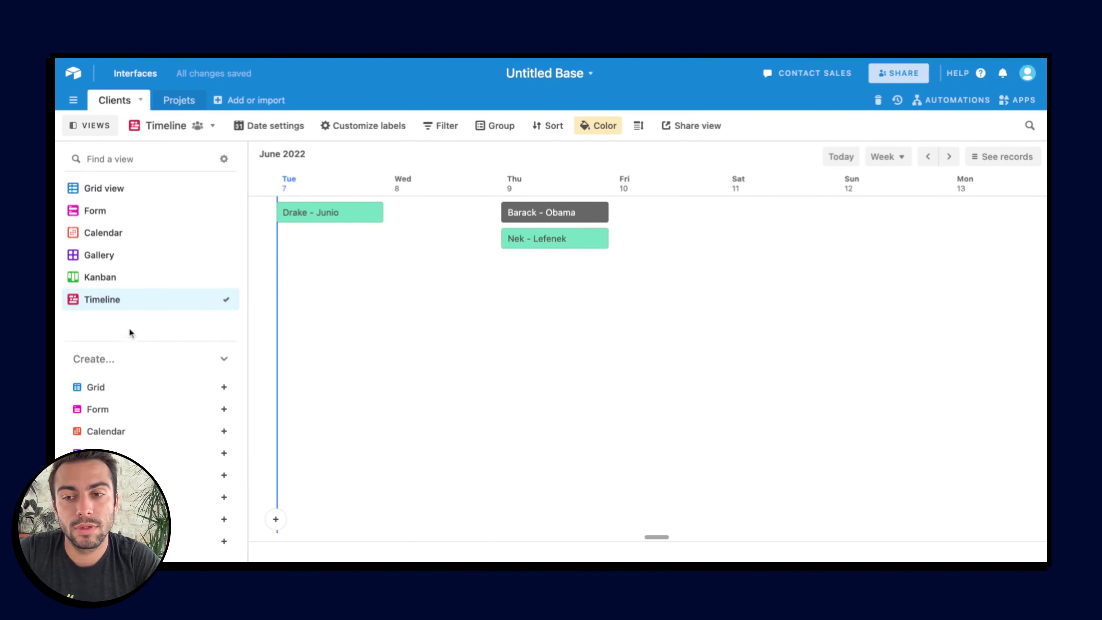
Create a collaborative Gantt view with Date as the start date field and a new "End date" field as the end
{"action": "left_click", "coordinate": [200, 519]}
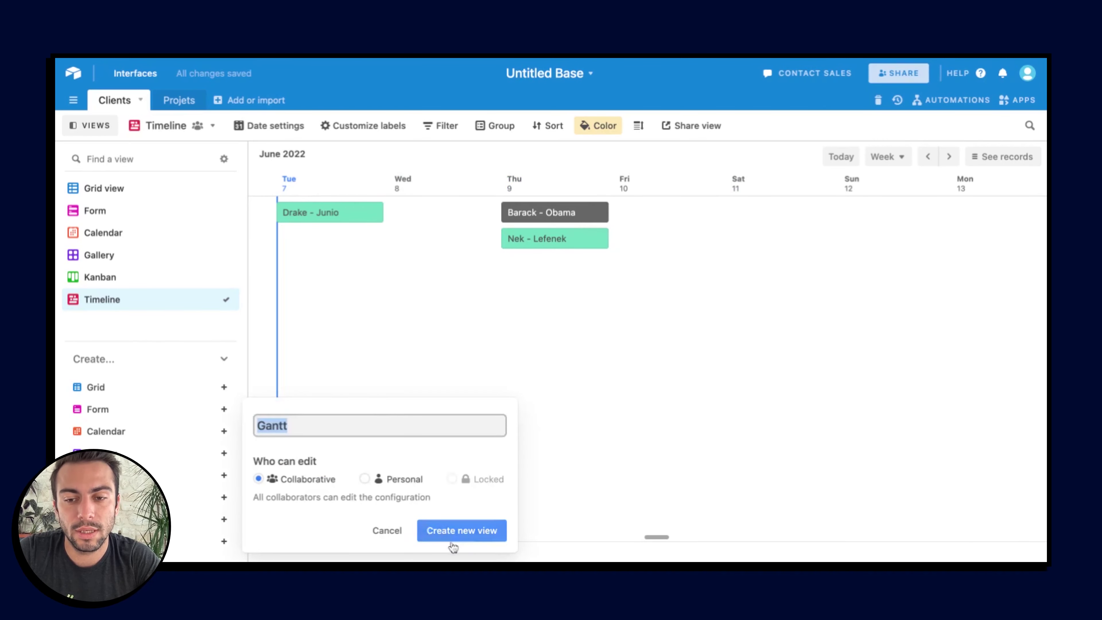
{"action": "left_click", "coordinate": [462, 530]}
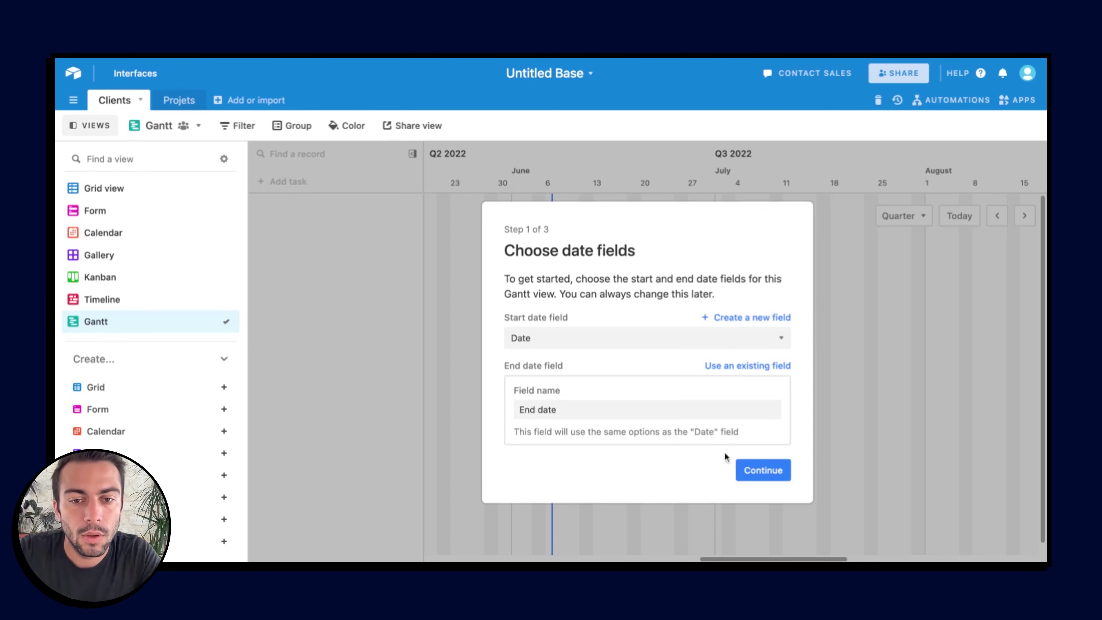
{"action": "left_click", "coordinate": [771, 471]}
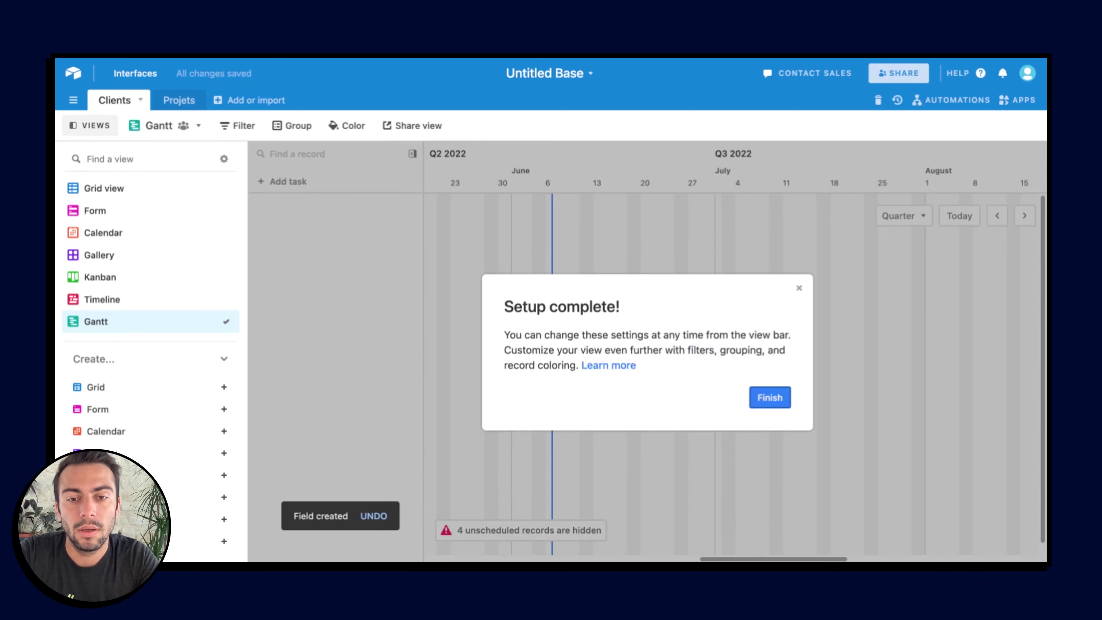
{"action": "left_click", "coordinate": [764, 406]}
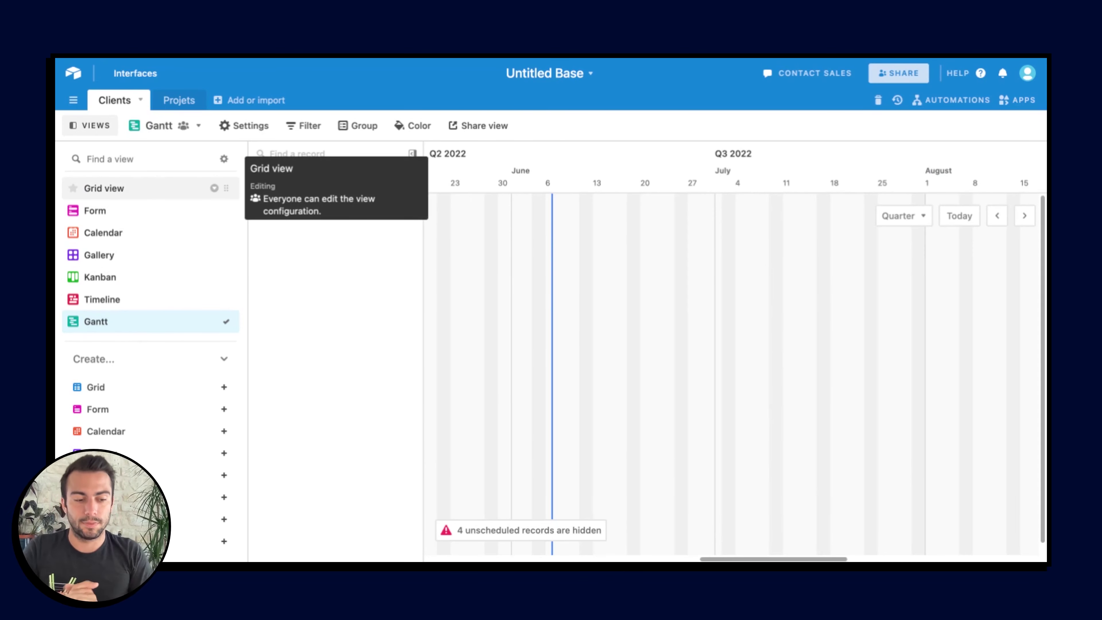
Return to the grid view and review the sources available for importing or syncing data into a new table
{"action": "left_click", "coordinate": [105, 187]}
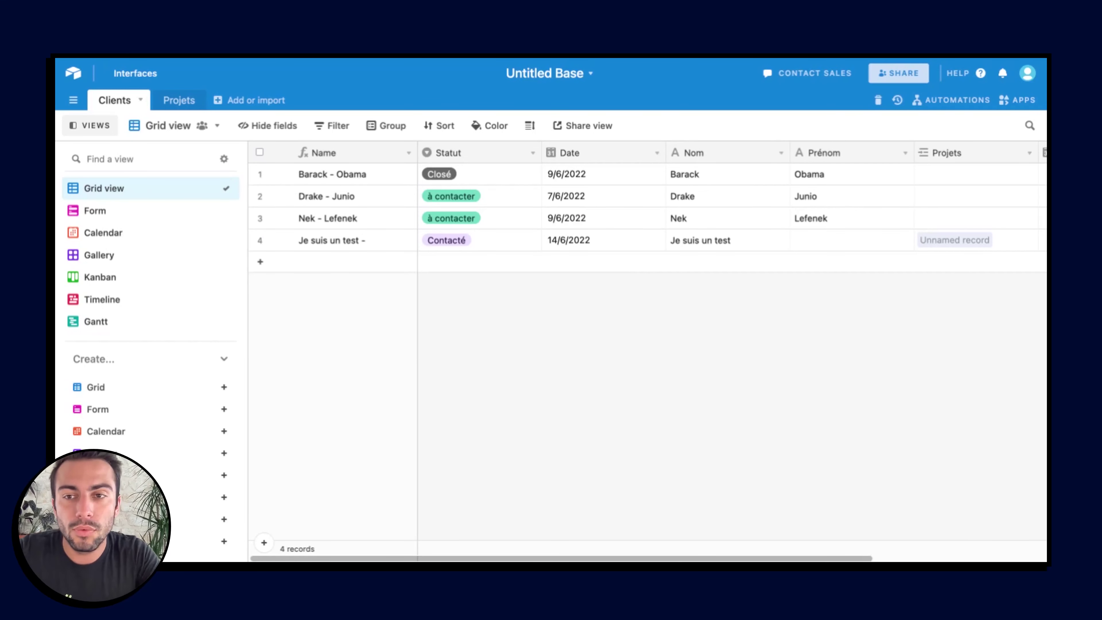
{"action": "left_click", "coordinate": [240, 103]}
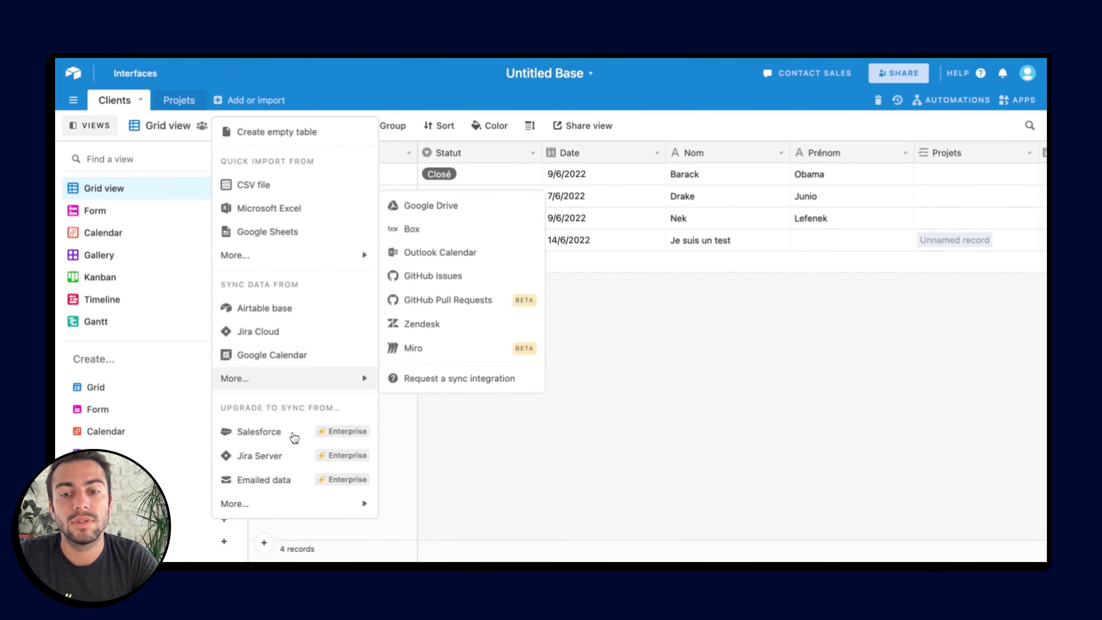
{"action": "mouse_move", "coordinate": [293, 251]}
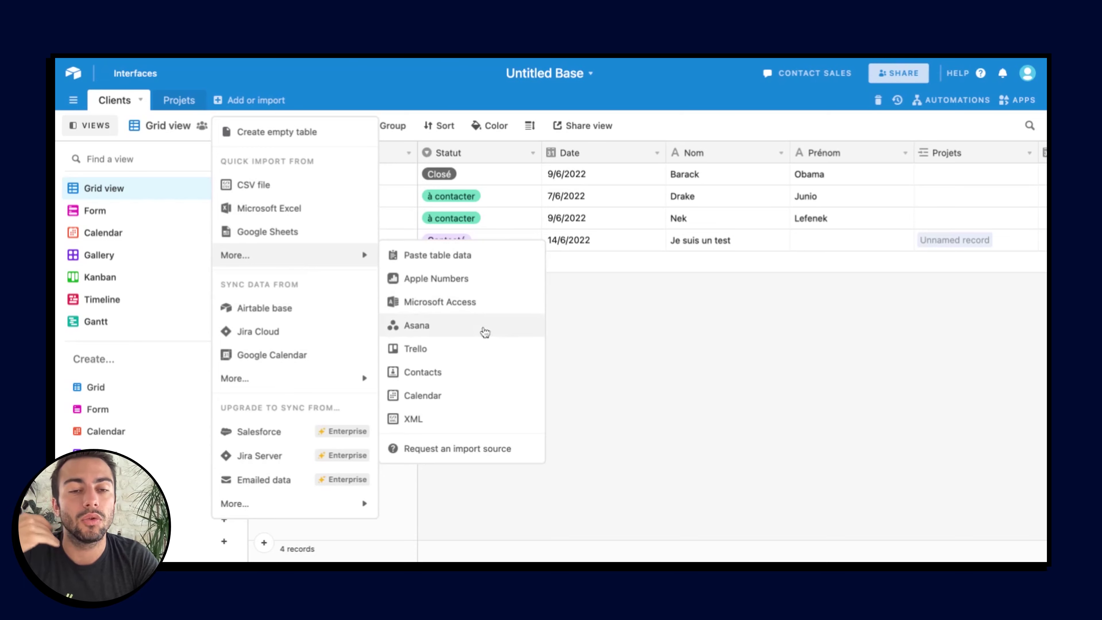
{"action": "left_click", "coordinate": [623, 344]}
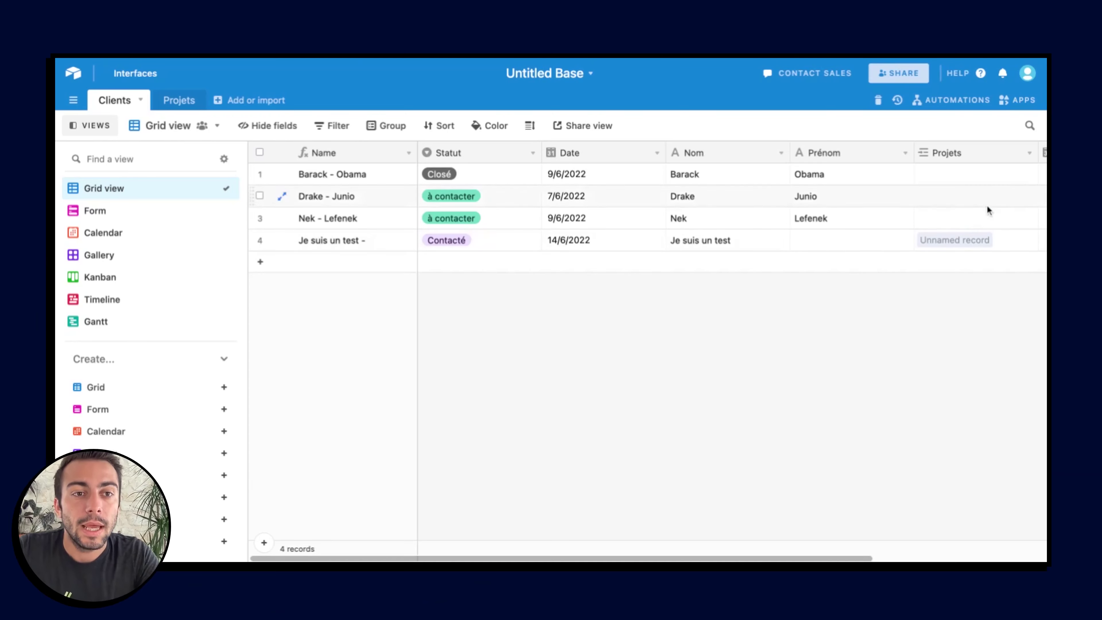
Browse the apps marketplace and search it for "impo"
{"action": "left_click", "coordinate": [1011, 101]}
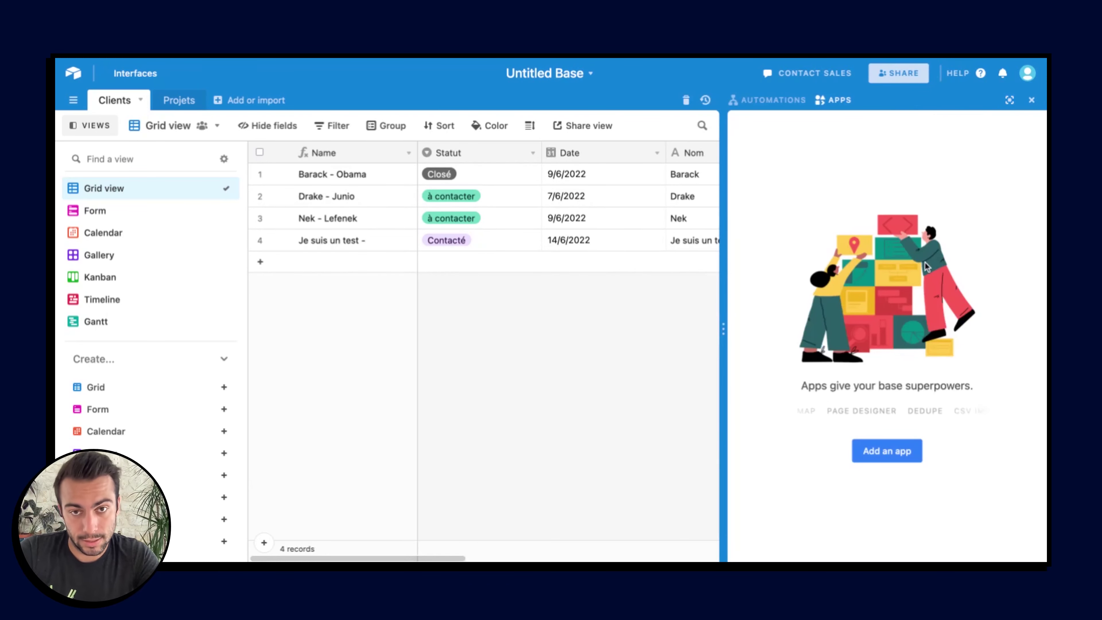
{"action": "left_click", "coordinate": [902, 461]}
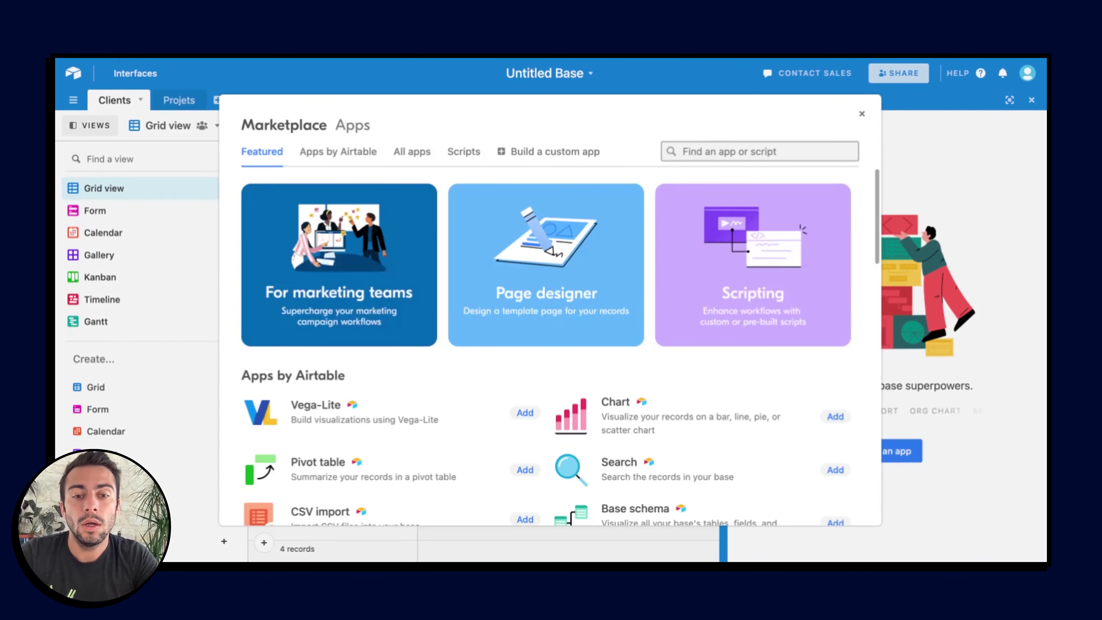
{"action": "scroll", "coordinate": [676, 244], "scroll_direction": "down", "scroll_amount": 20}
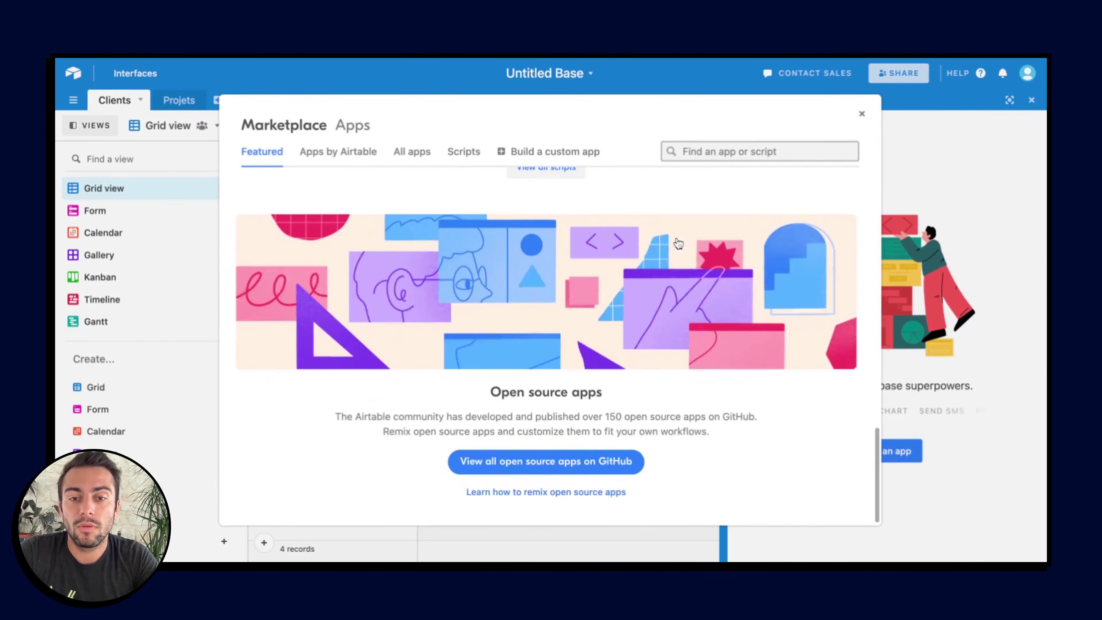
{"action": "scroll", "coordinate": [678, 244], "scroll_direction": "up", "scroll_amount": 20}
{"action": "left_click", "coordinate": [749, 154]}
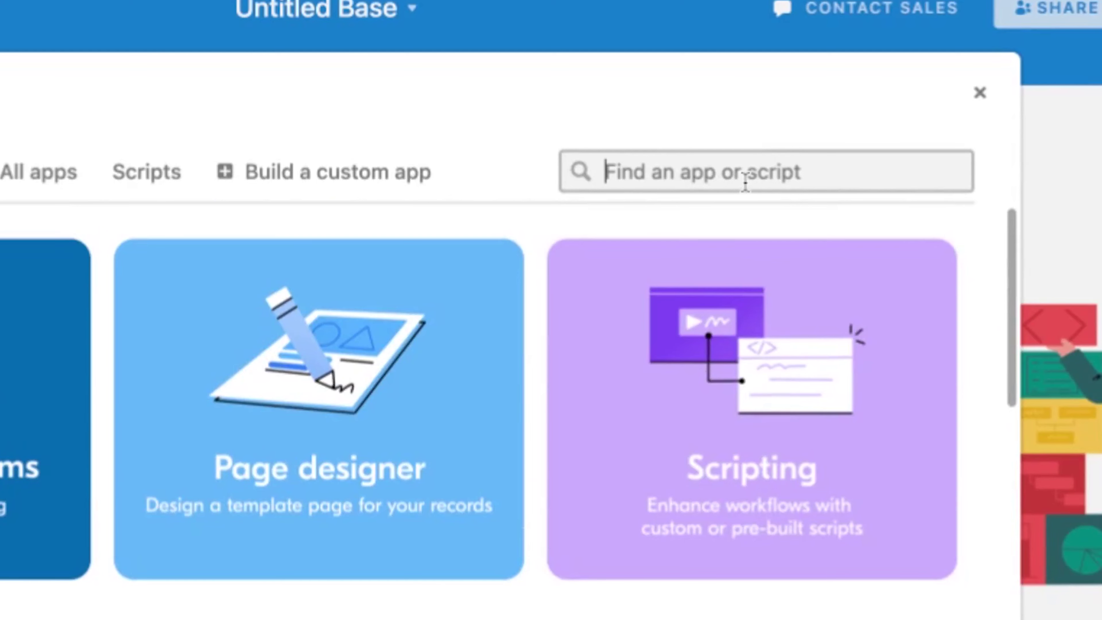
{"action": "type", "text": "impo"}
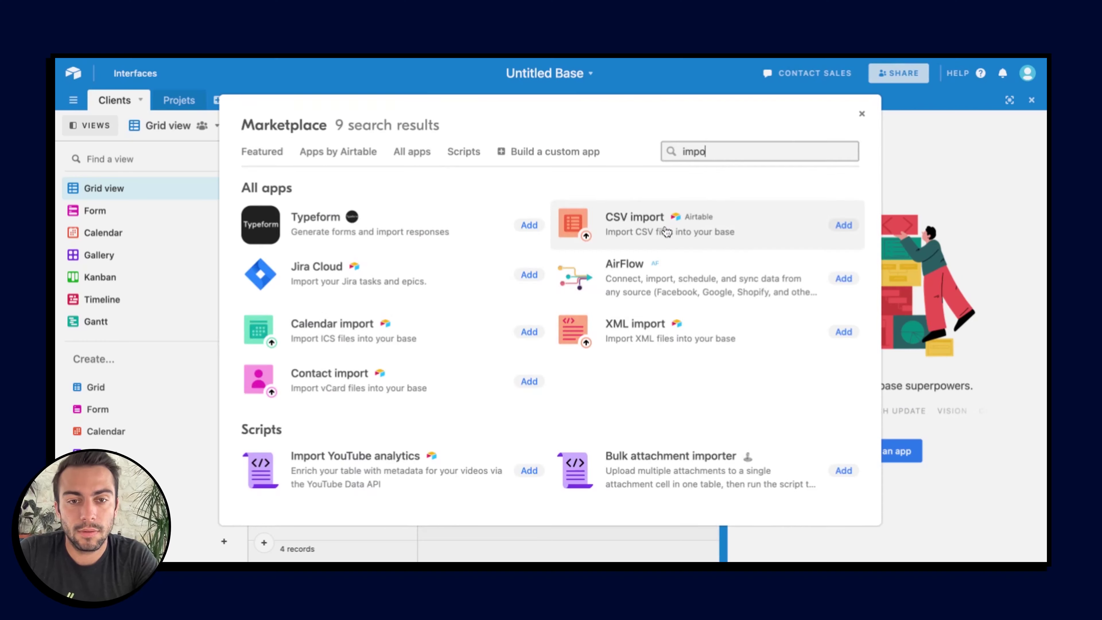
Review the CSV import app's description, add the app to the base and close the apps area
{"action": "left_click", "coordinate": [676, 323]}
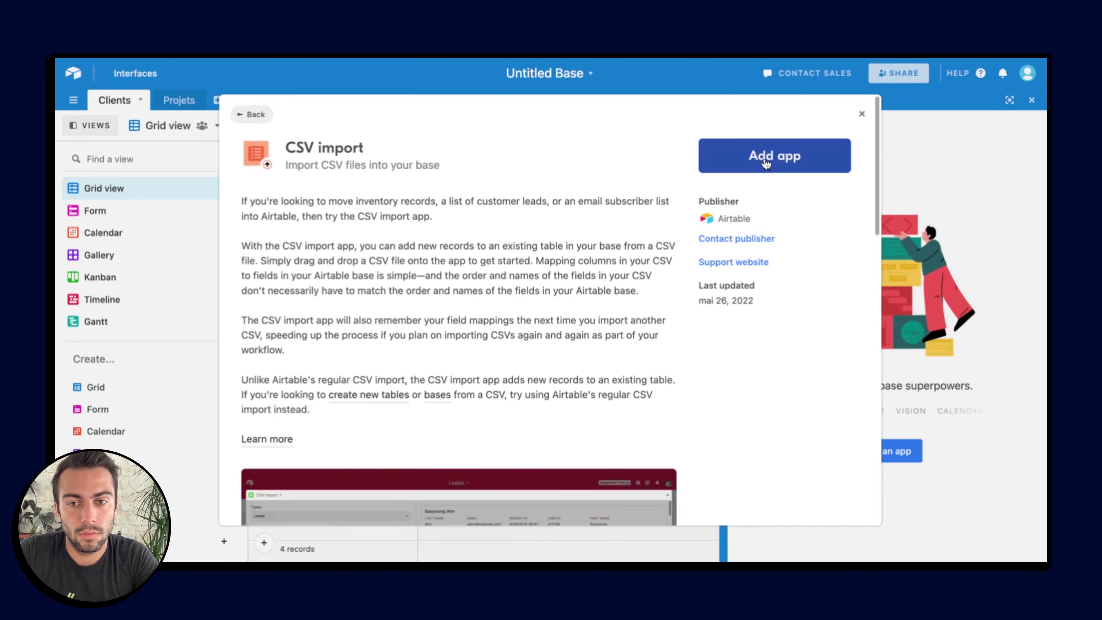
{"action": "scroll", "coordinate": [503, 289], "scroll_direction": "down", "scroll_amount": 15}
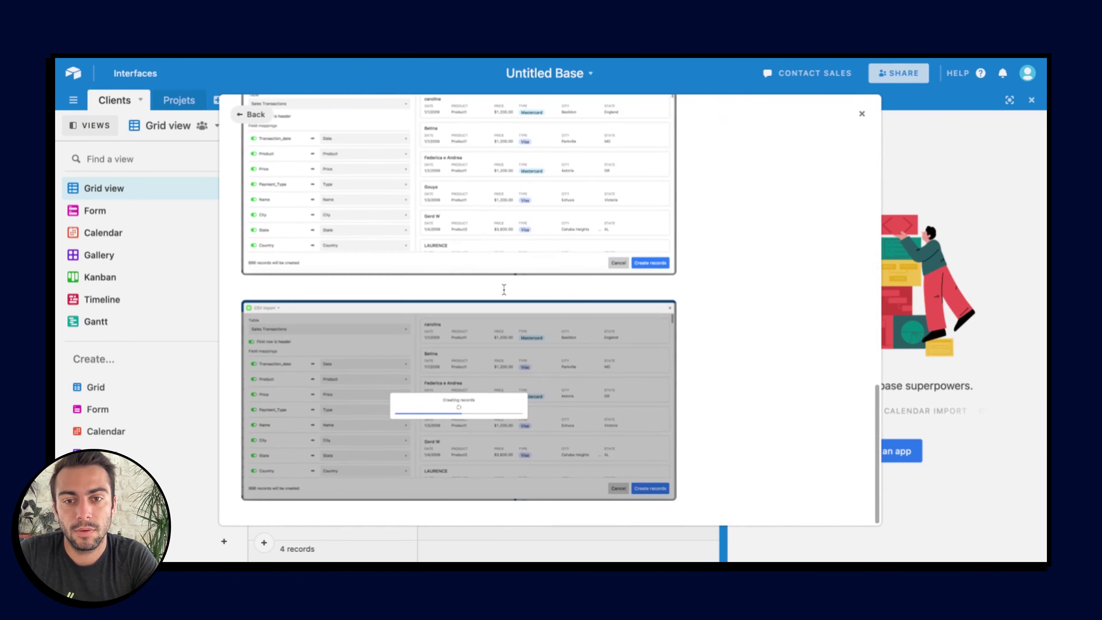
{"action": "scroll", "coordinate": [503, 289], "scroll_direction": "up", "scroll_amount": 15}
{"action": "left_click", "coordinate": [798, 161]}
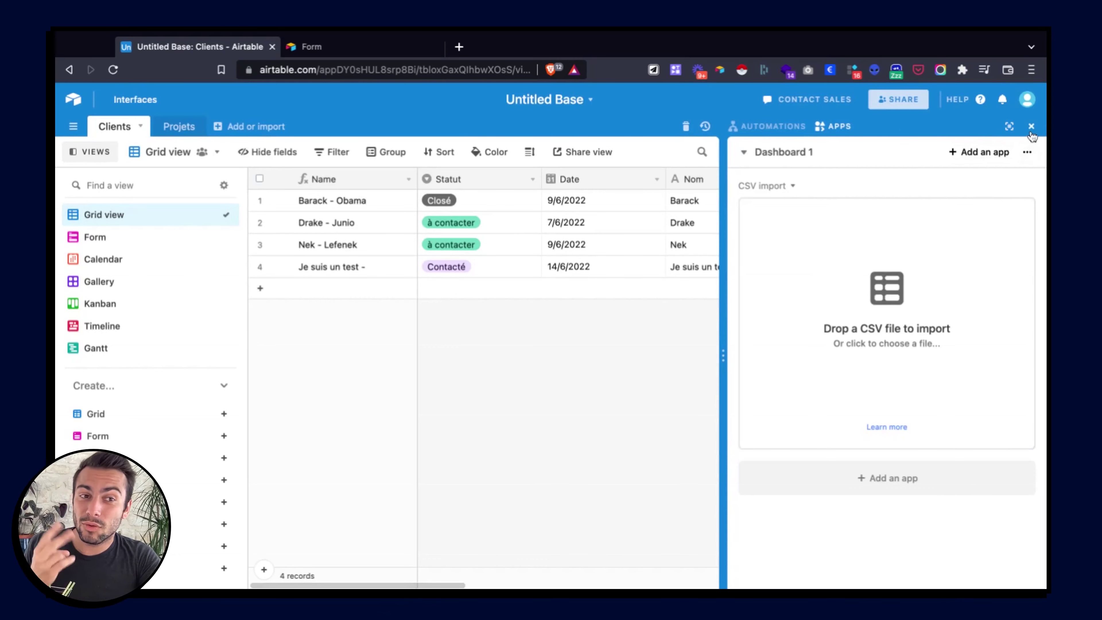
{"action": "left_click", "coordinate": [1037, 133]}
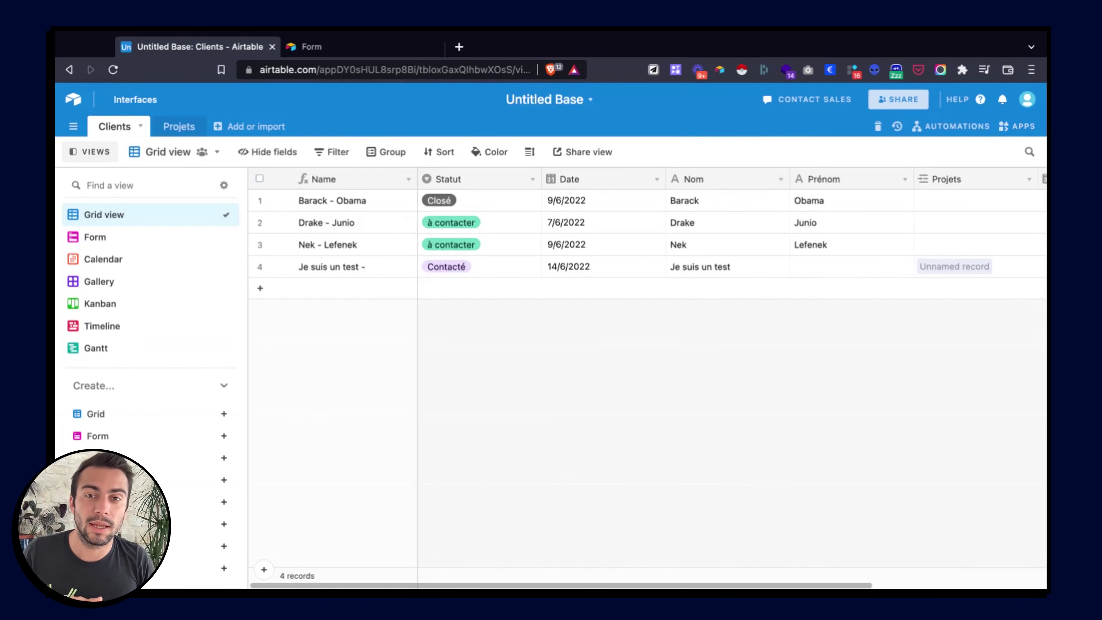
{"action": "left_click", "coordinate": [131, 238]}
{"action": "left_click", "coordinate": [134, 215]}
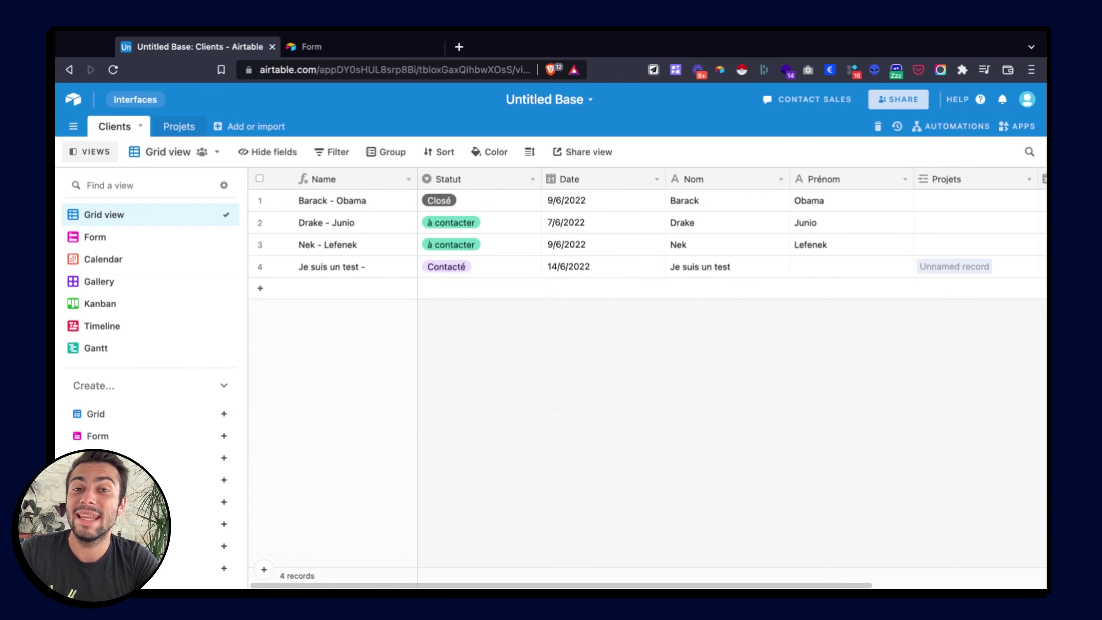
Open the base's interfaces and start building a new interface
{"action": "left_click", "coordinate": [135, 99]}
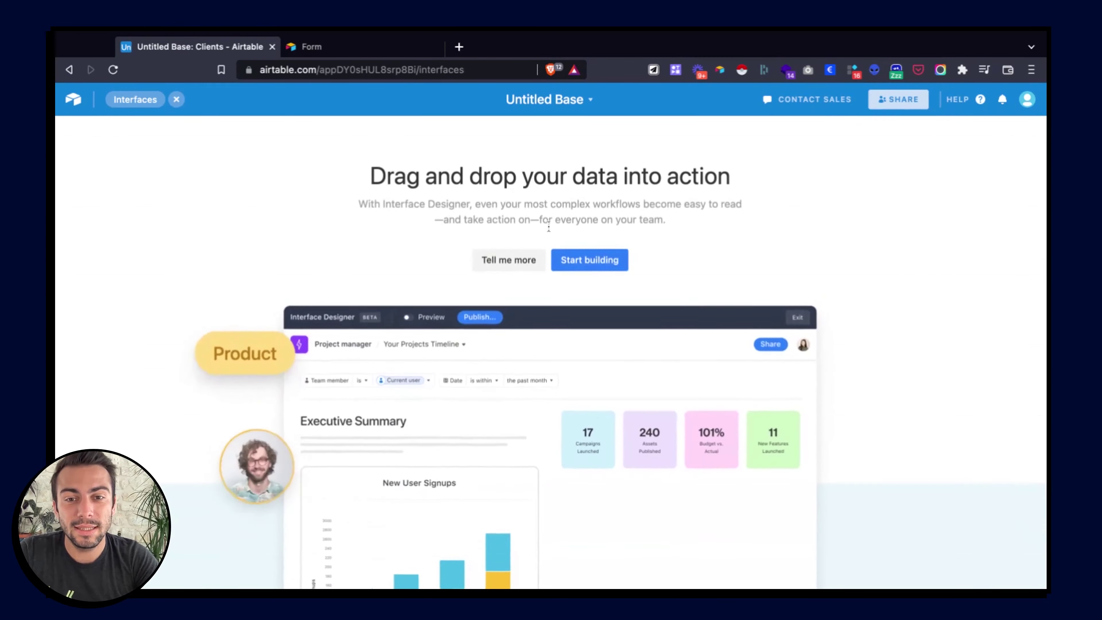
{"action": "scroll", "coordinate": [643, 265], "scroll_direction": "down", "scroll_amount": 3}
{"action": "scroll", "coordinate": [643, 264], "scroll_direction": "up", "scroll_amount": 3}
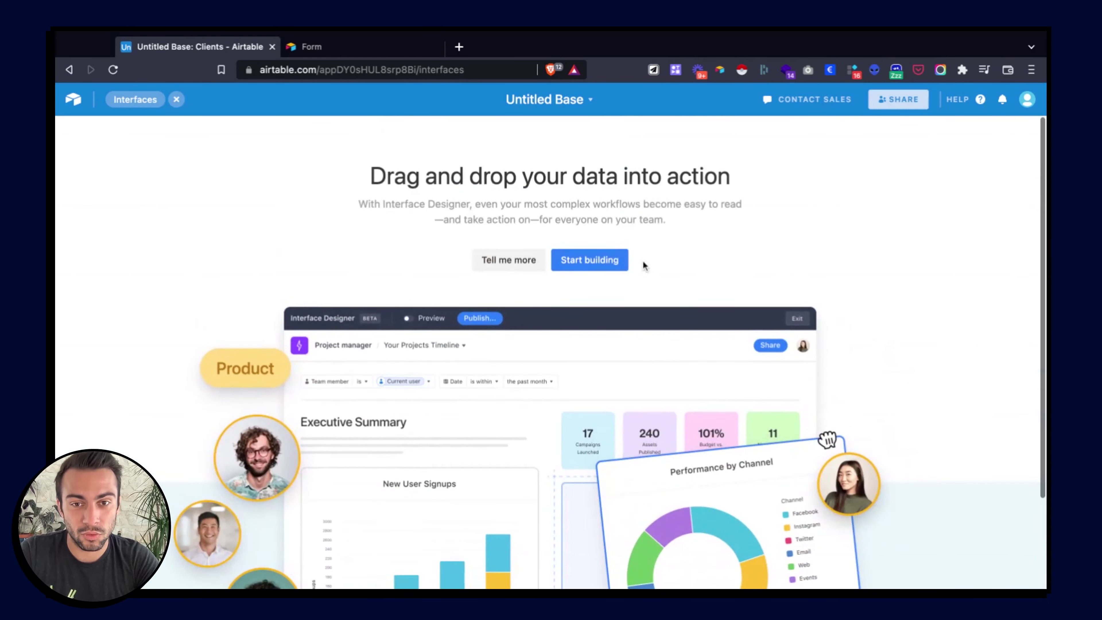
{"action": "left_click", "coordinate": [618, 262]}
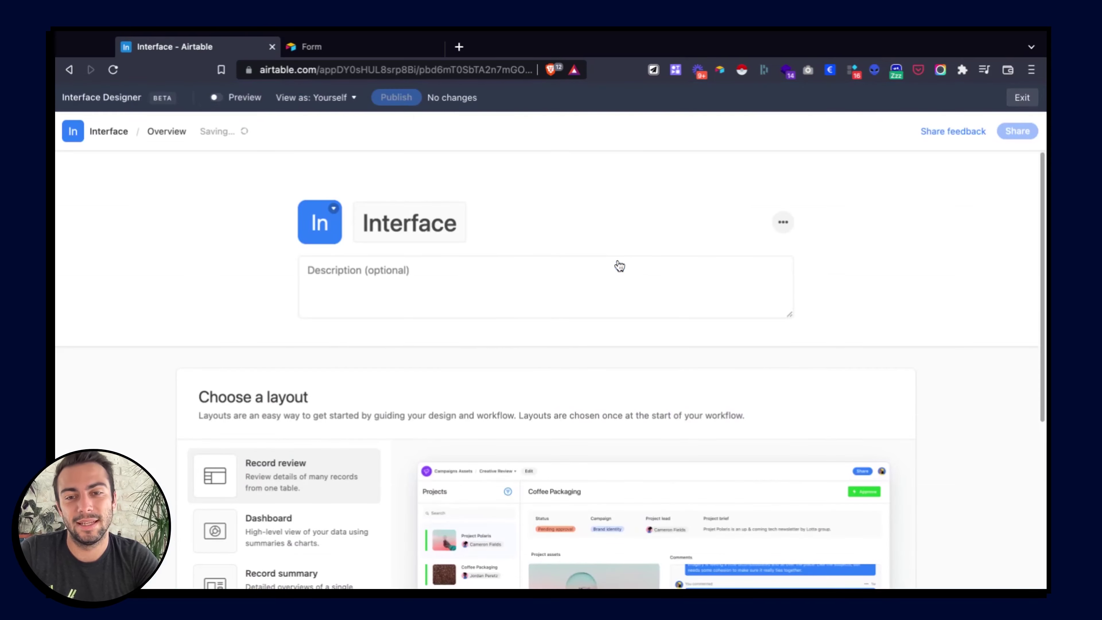
Compare the Dashboard, Record summary, Blank and Record review interface layouts, and return to the base
{"action": "scroll", "coordinate": [550, 348], "scroll_direction": "down", "scroll_amount": 5}
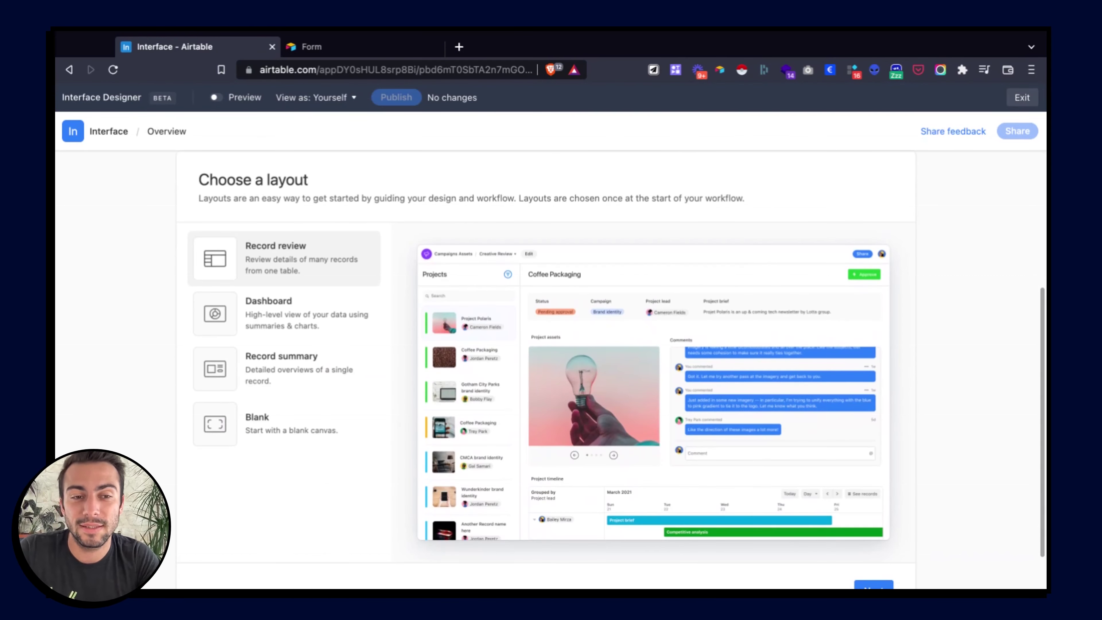
{"action": "scroll", "coordinate": [550, 377], "scroll_direction": "up", "scroll_amount": 5}
{"action": "scroll", "coordinate": [550, 369], "scroll_direction": "down", "scroll_amount": 5}
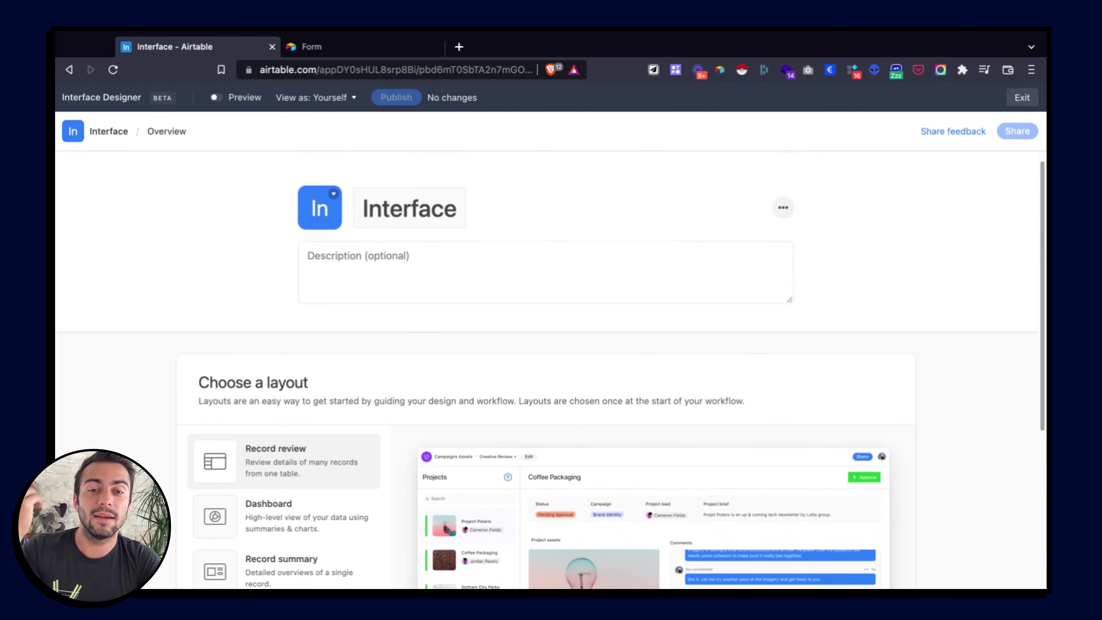
{"action": "left_click", "coordinate": [289, 347]}
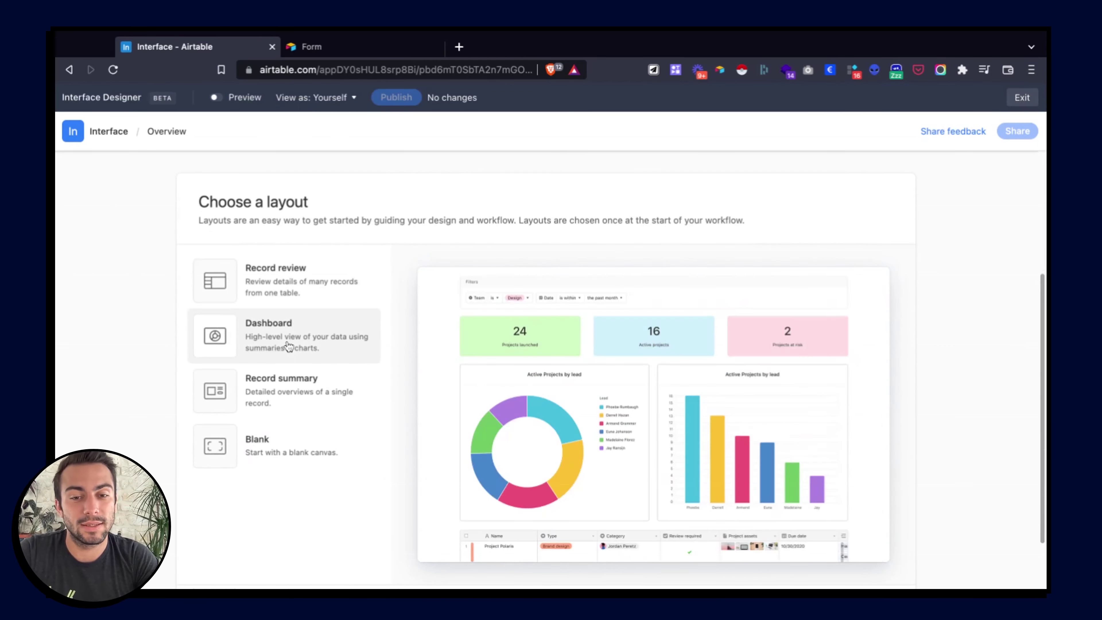
{"action": "left_click", "coordinate": [289, 392]}
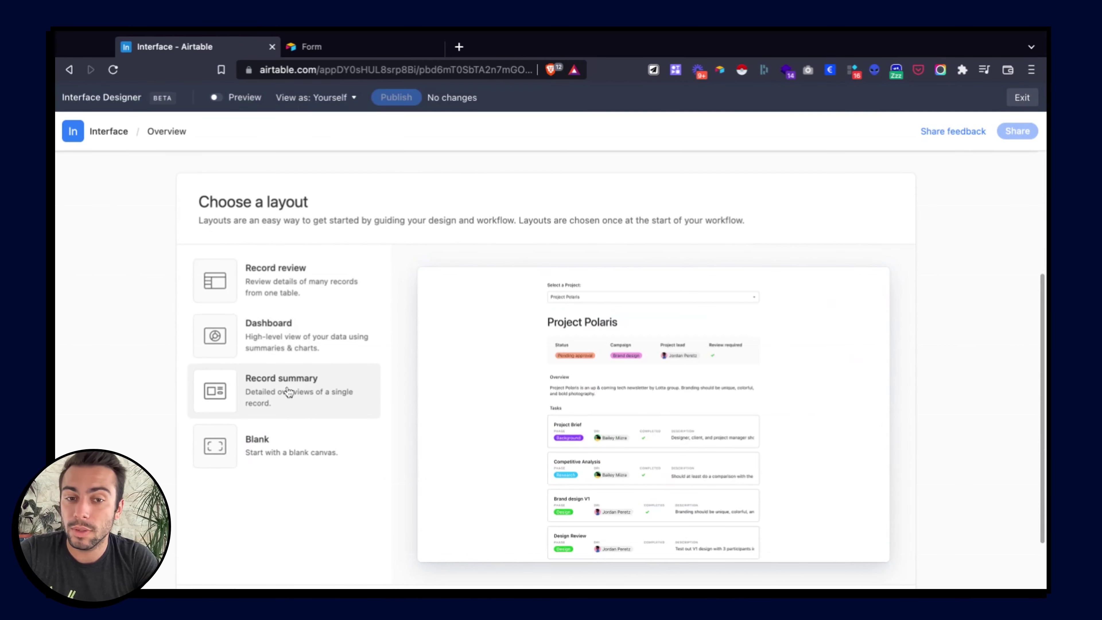
{"action": "left_click", "coordinate": [299, 448]}
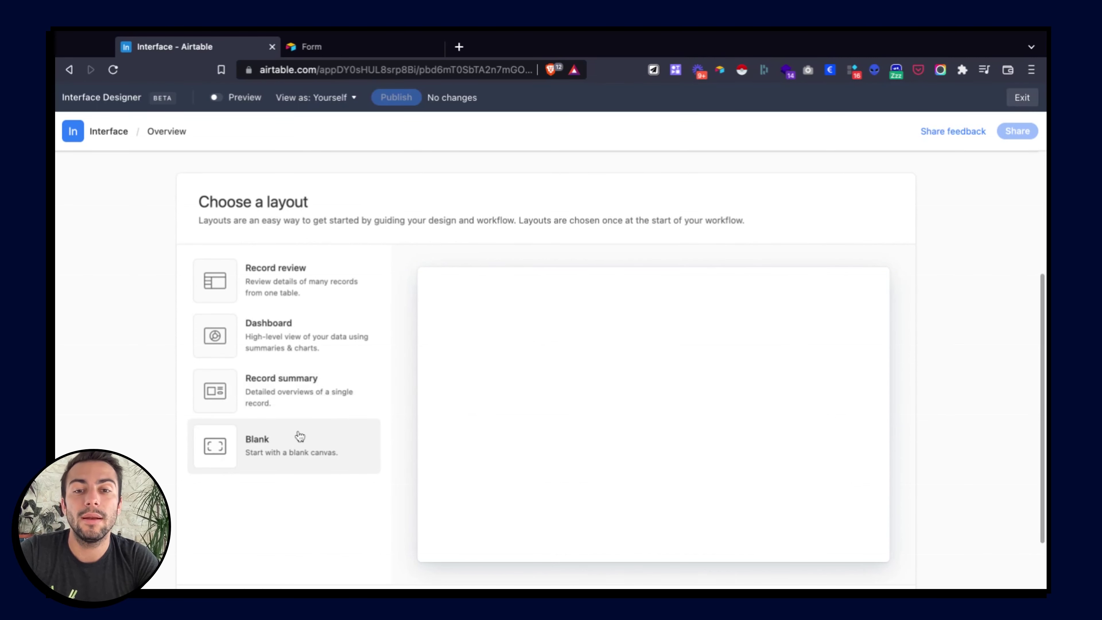
{"action": "left_click", "coordinate": [302, 293]}
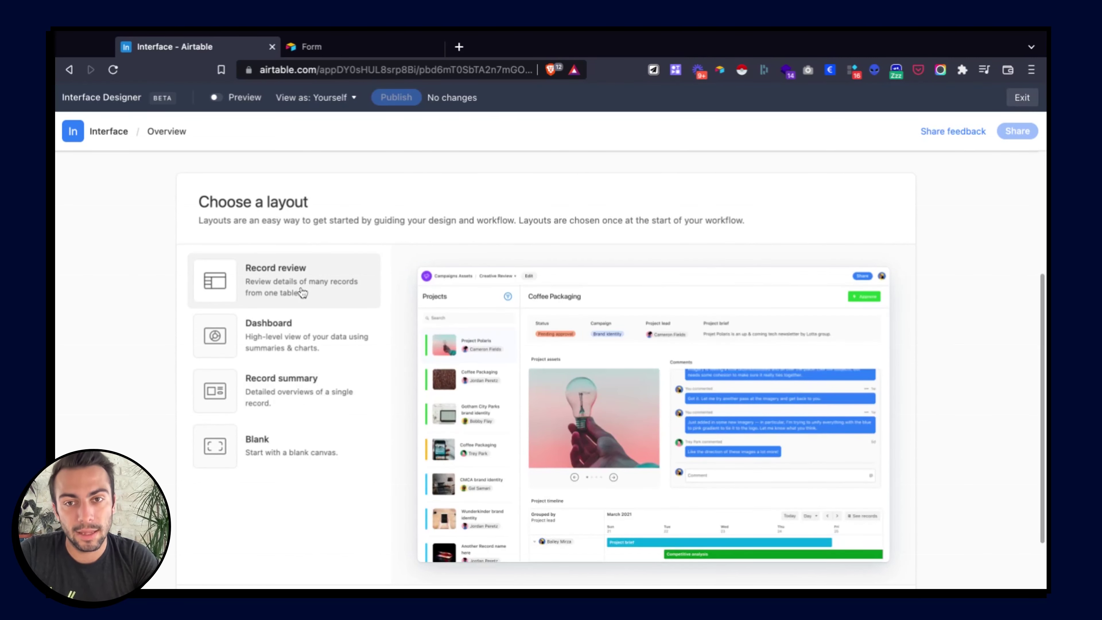
{"action": "scroll", "coordinate": [302, 292], "scroll_direction": "up", "scroll_amount": 5}
{"action": "left_click", "coordinate": [115, 137]}
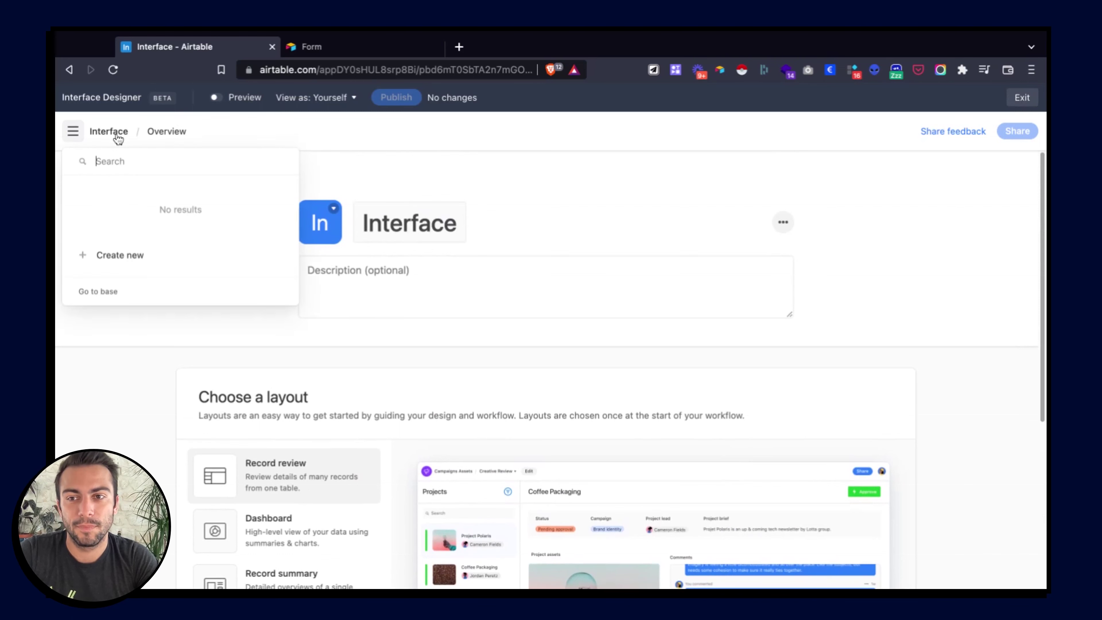
{"action": "left_click", "coordinate": [152, 290]}
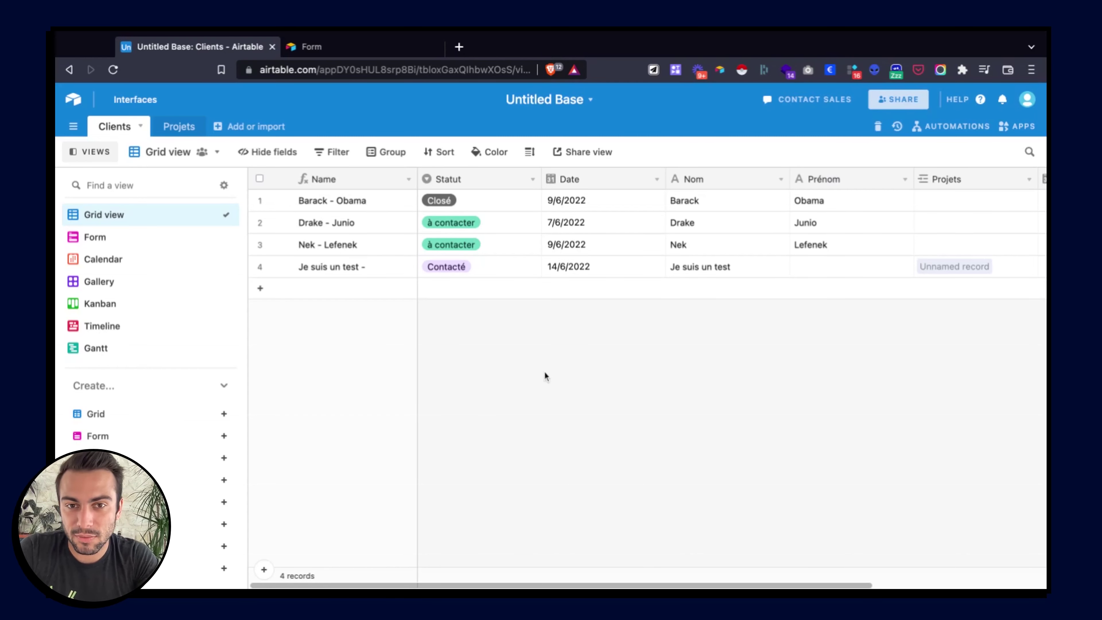
Create a shareable link for the Clients table's grid view and close the sharing options
{"action": "left_click", "coordinate": [587, 153]}
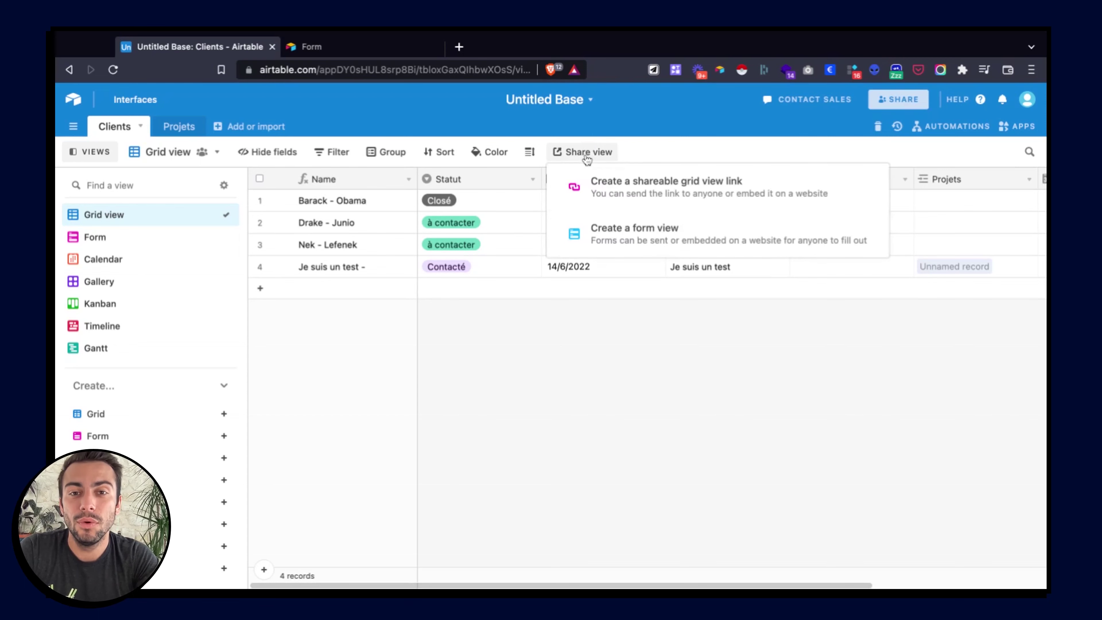
{"action": "left_click", "coordinate": [571, 379]}
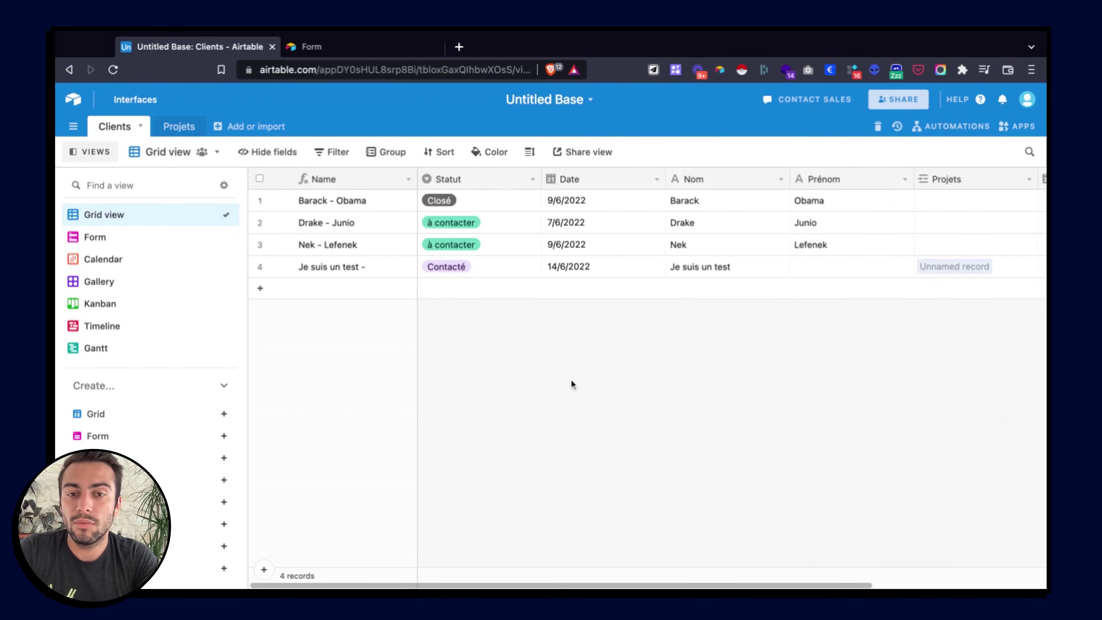
{"action": "left_click", "coordinate": [589, 153]}
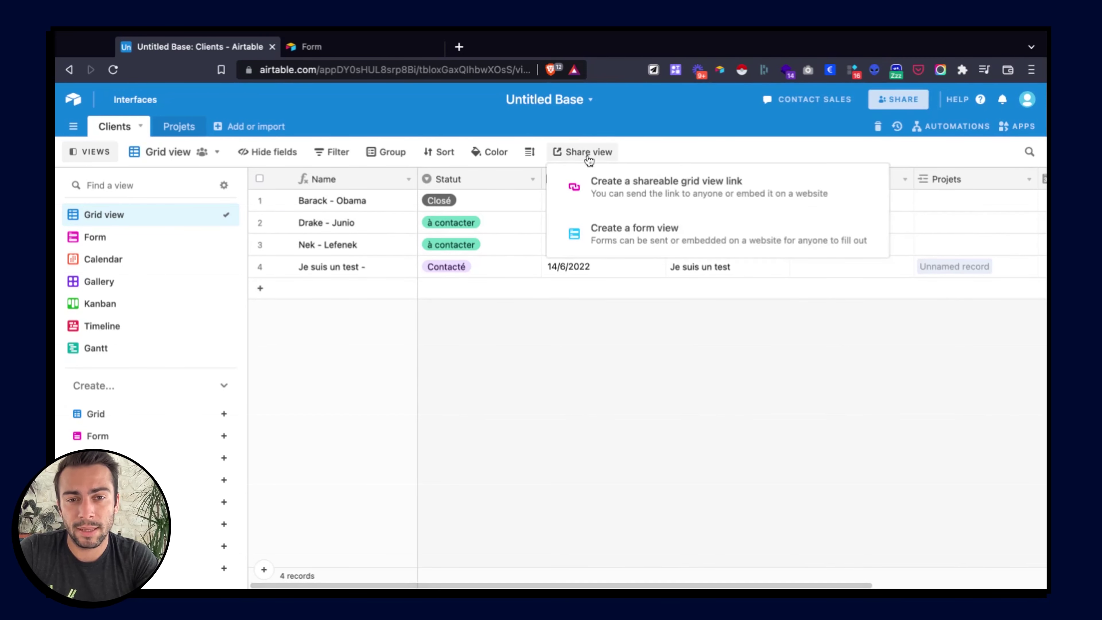
{"action": "left_click", "coordinate": [608, 185]}
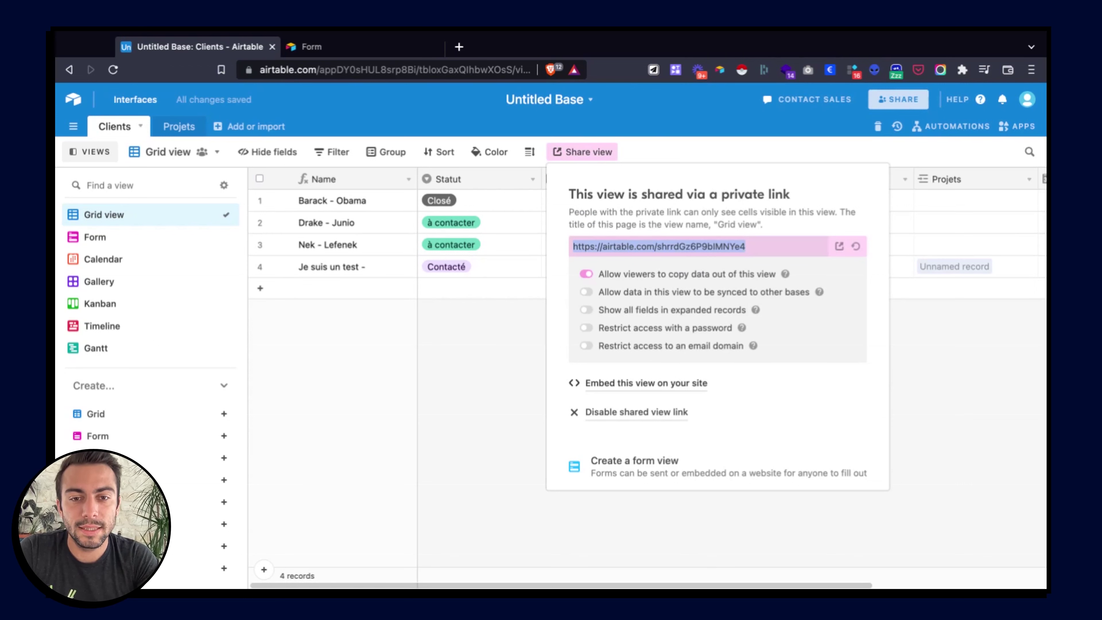
{"action": "left_click", "coordinate": [770, 247]}
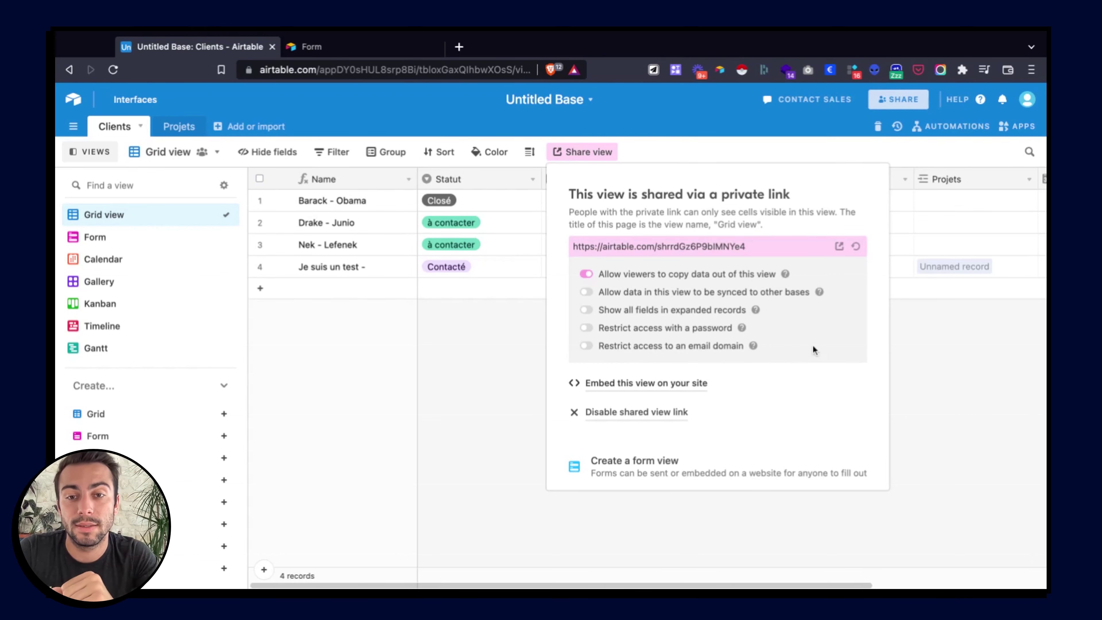
{"action": "left_click", "coordinate": [498, 368]}
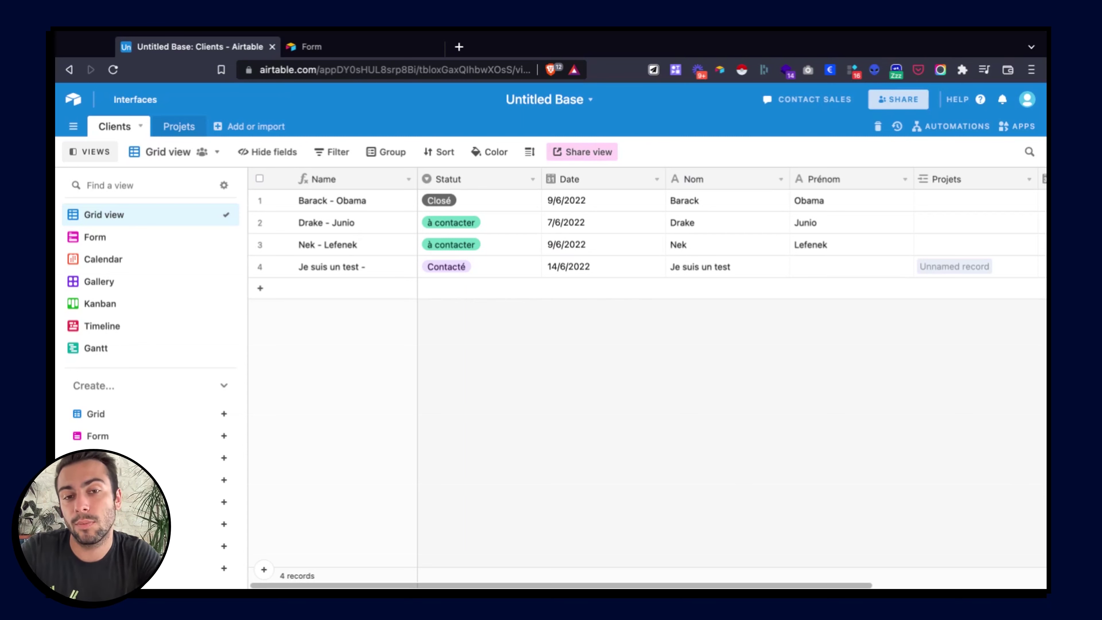
Copy the Clients grid view's private share link and open it in a new browser tab
{"action": "left_click", "coordinate": [594, 151]}
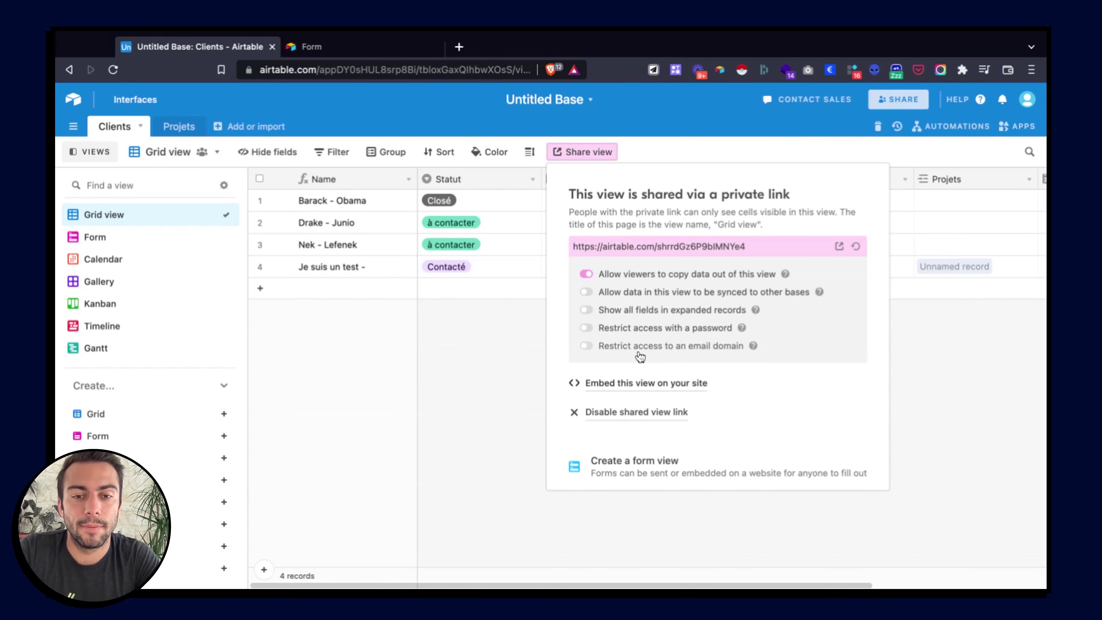
{"action": "left_click", "coordinate": [633, 247]}
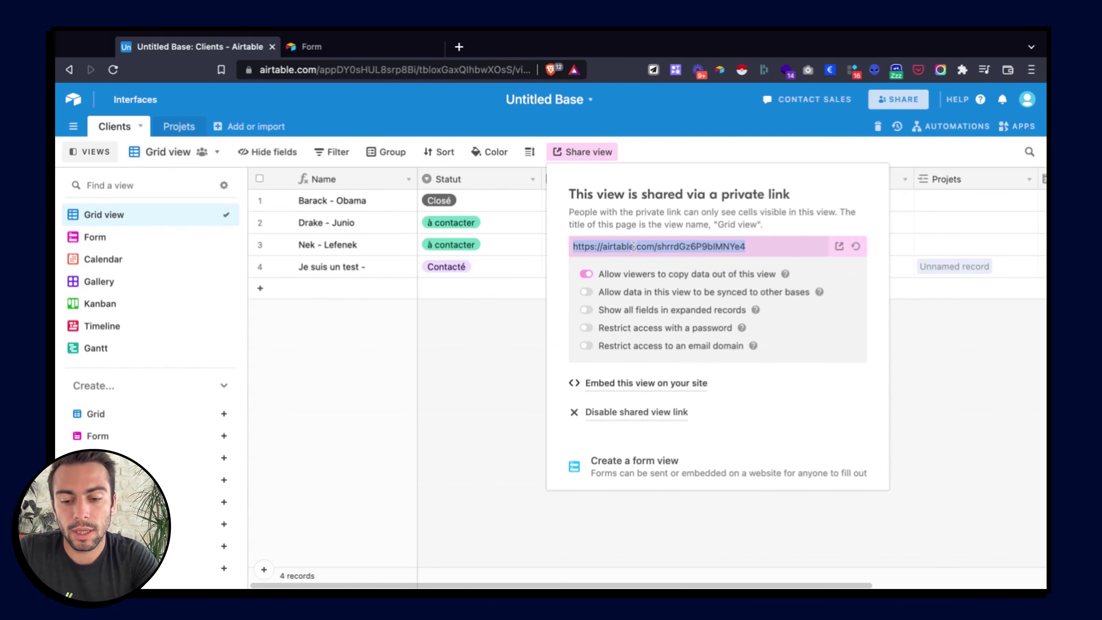
{"action": "key", "text": "ctrl+c"}
{"action": "left_click", "coordinate": [458, 46]}
{"action": "key", "text": "ctrl+v"}
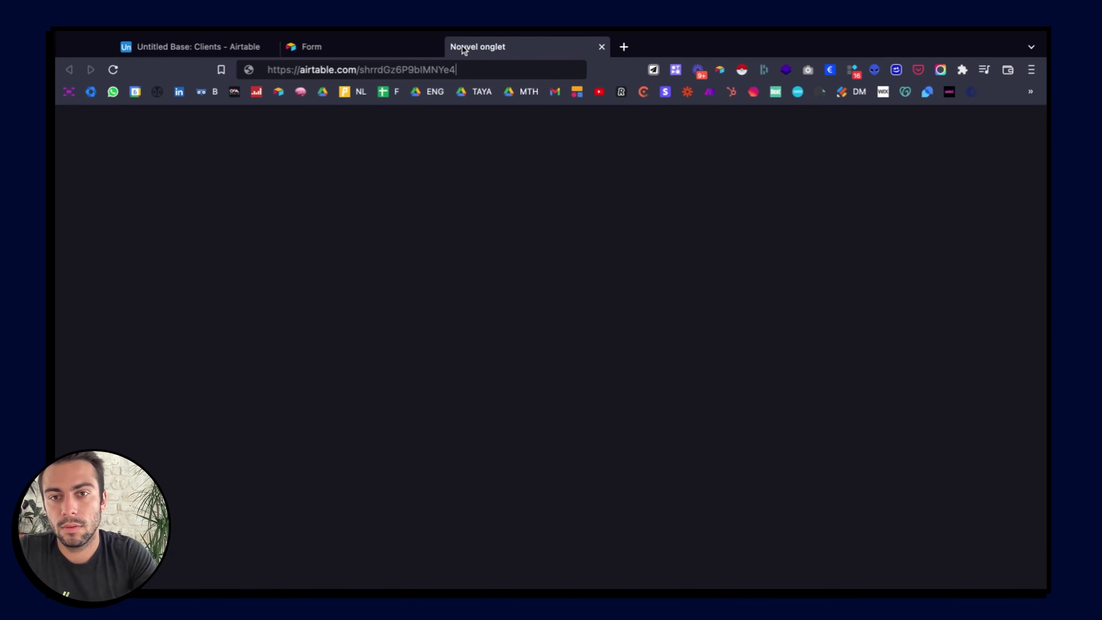
{"action": "key", "text": "Return"}
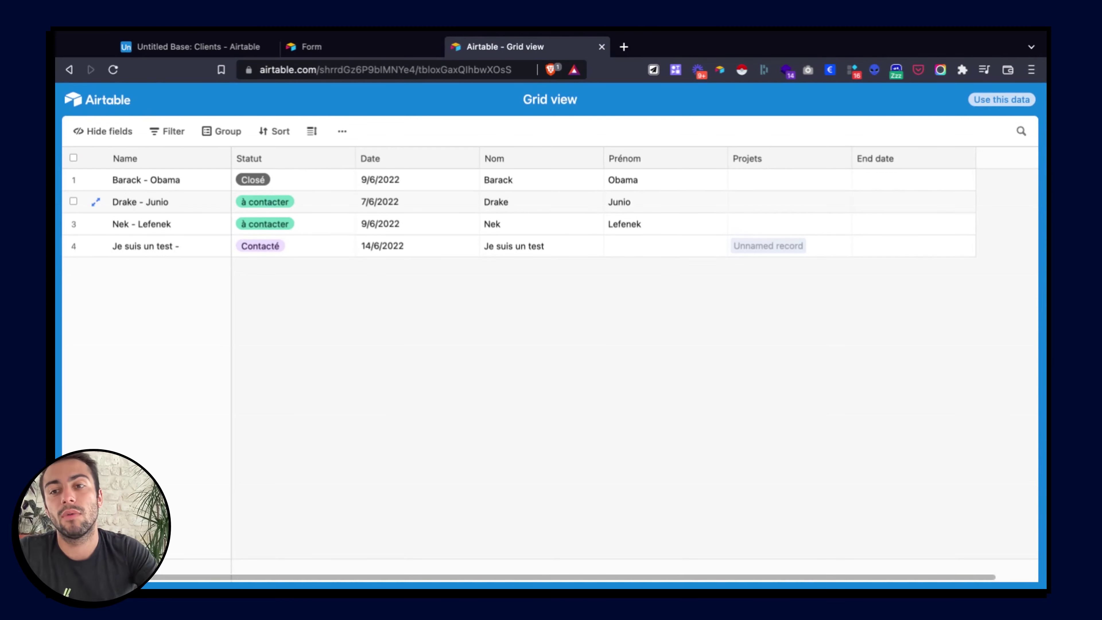
Look through the Date, Statut and Nom cells of the shared grid view, return to the base and close the sharing options
{"action": "left_click", "coordinate": [387, 198]}
{"action": "key", "text": "Left"}
{"action": "key", "text": "Down"}
{"action": "key", "text": "Right"}
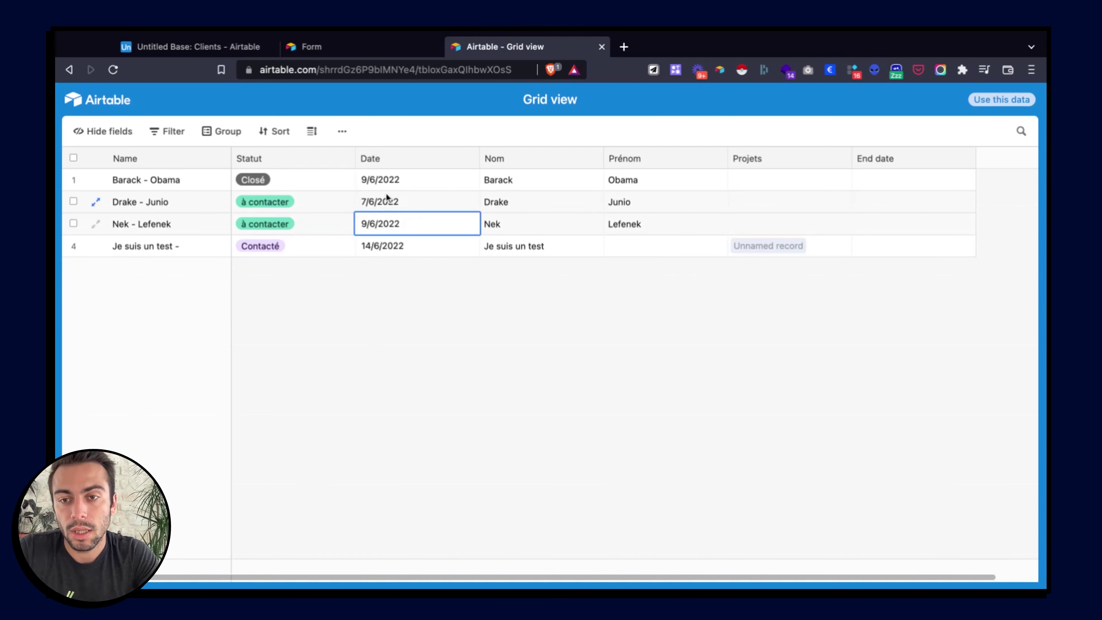
{"action": "key", "text": "Up"}
{"action": "key", "text": "Right"}
{"action": "key", "text": "Down"}
{"action": "key", "text": "Up"}
{"action": "key", "text": "Up"}
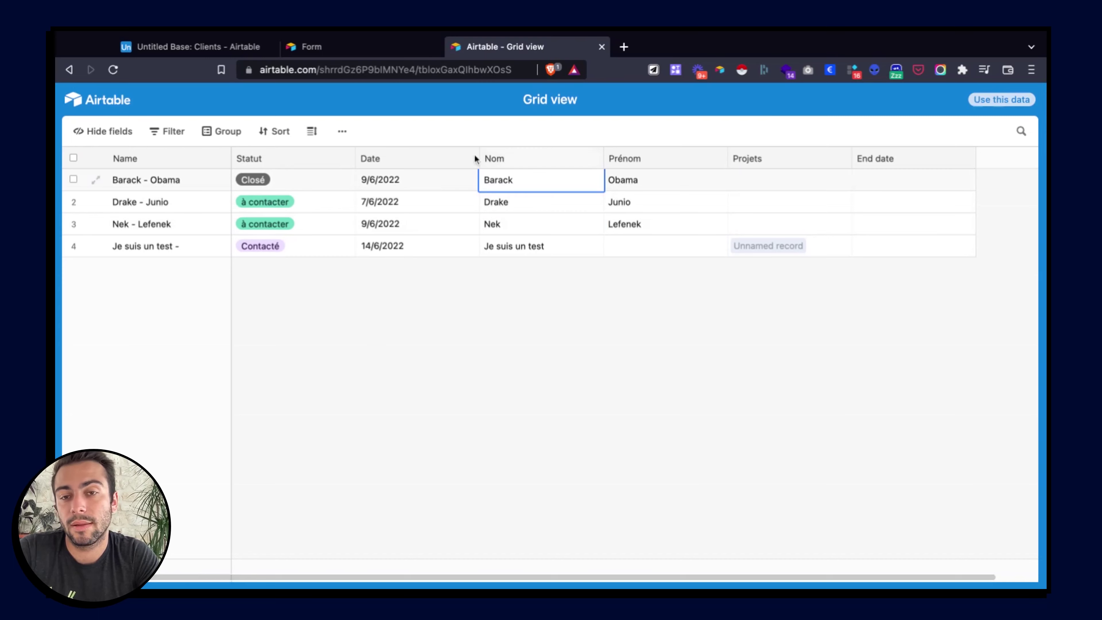
{"action": "left_click", "coordinate": [229, 50]}
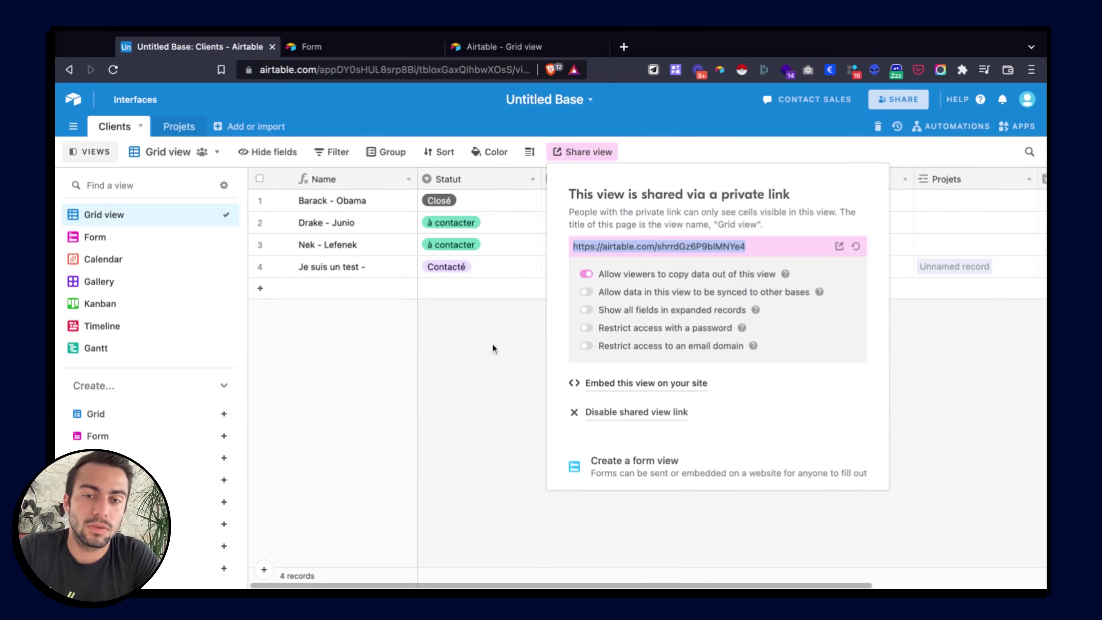
{"action": "left_click", "coordinate": [493, 358]}
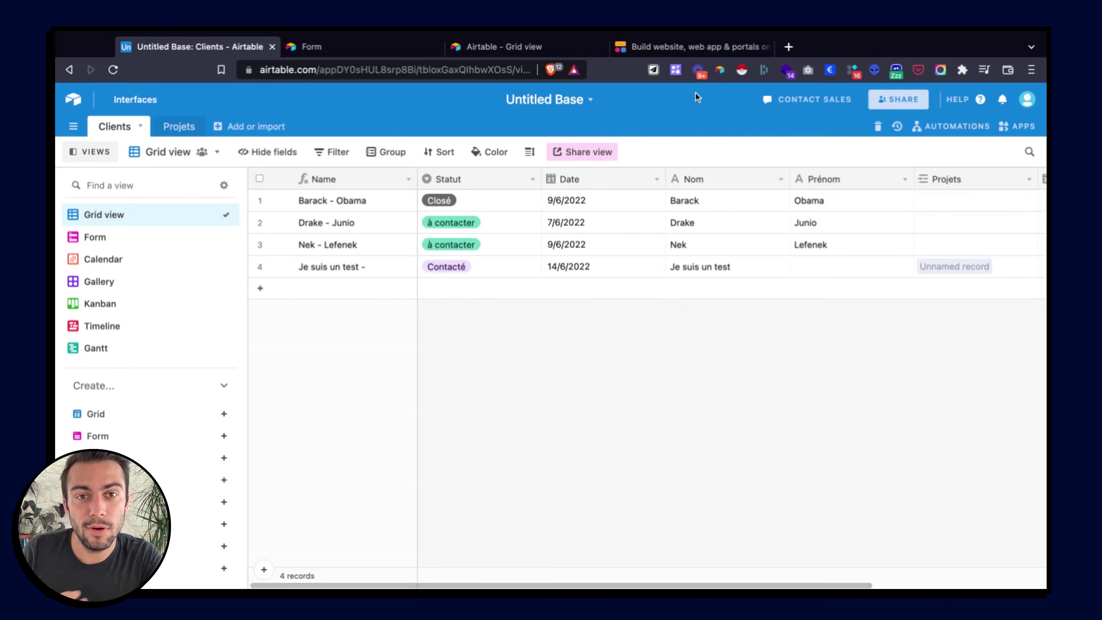
Switch to the Softr website and examine its homepage for the app preview, use cases, pre-built functionality, integrations and case studies
{"action": "left_click", "coordinate": [678, 43]}
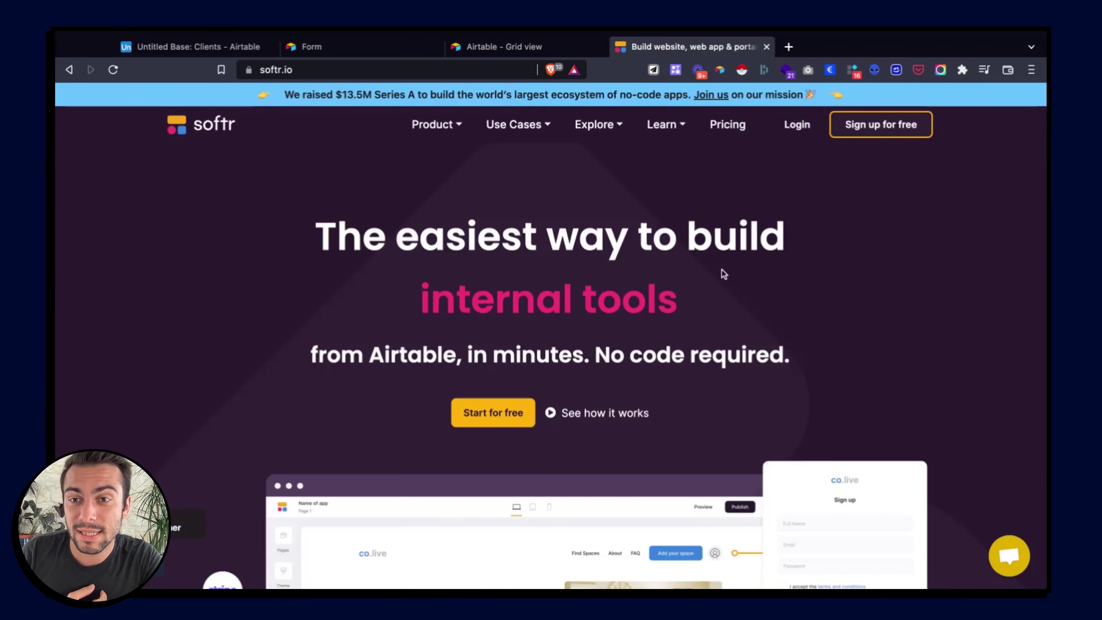
{"action": "scroll", "coordinate": [721, 269], "scroll_direction": "down", "scroll_amount": 6}
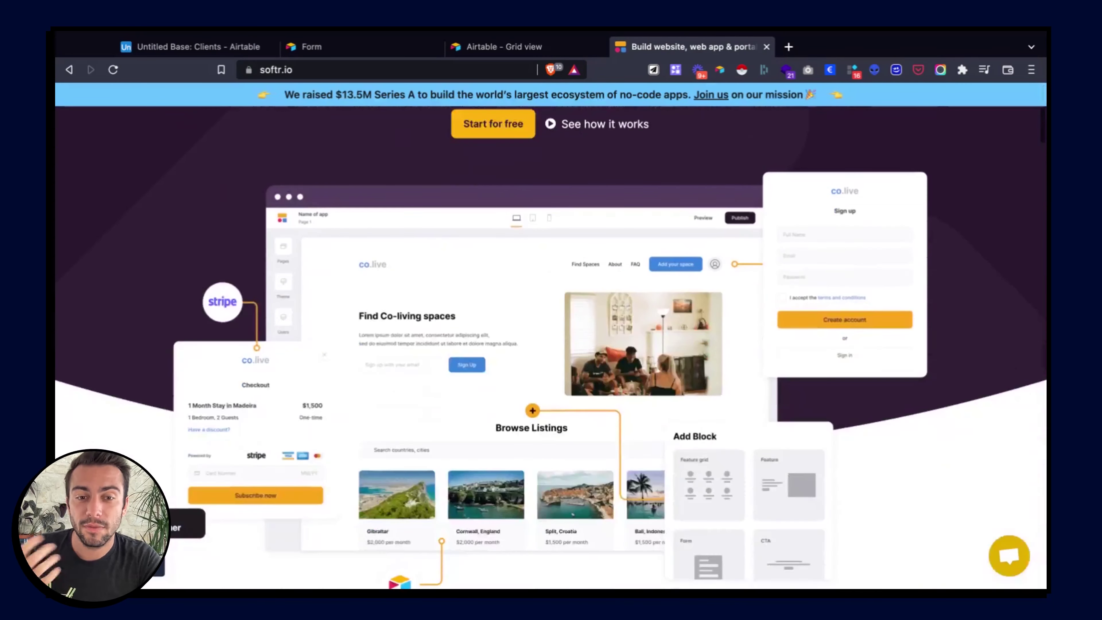
{"action": "scroll", "coordinate": [606, 336], "scroll_direction": "down", "scroll_amount": 2}
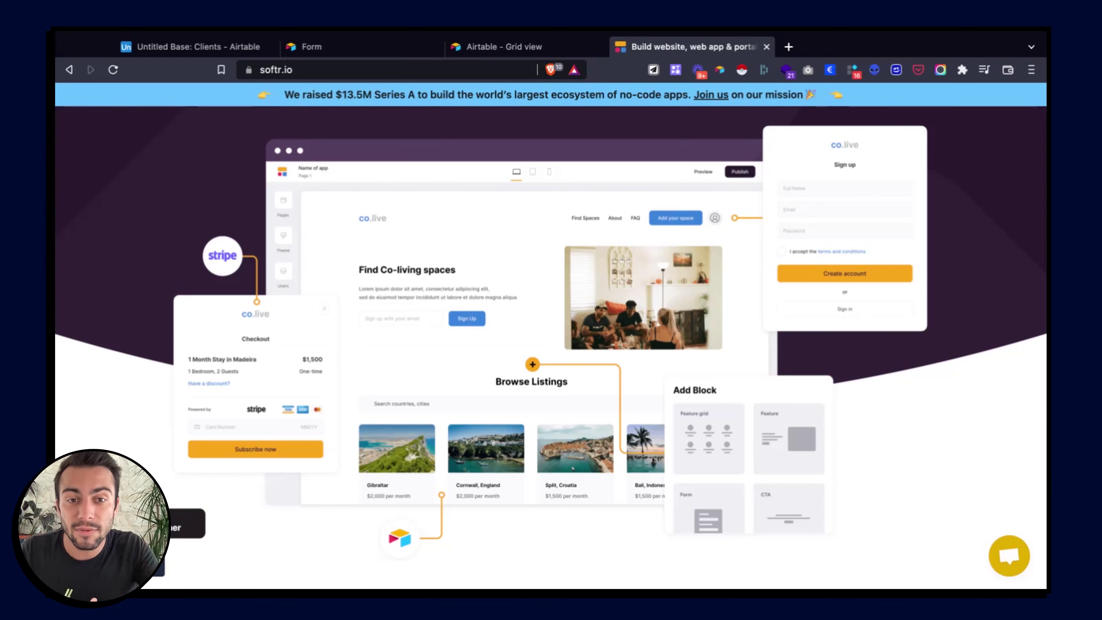
{"action": "scroll", "coordinate": [551, 325], "scroll_direction": "down", "scroll_amount": 1}
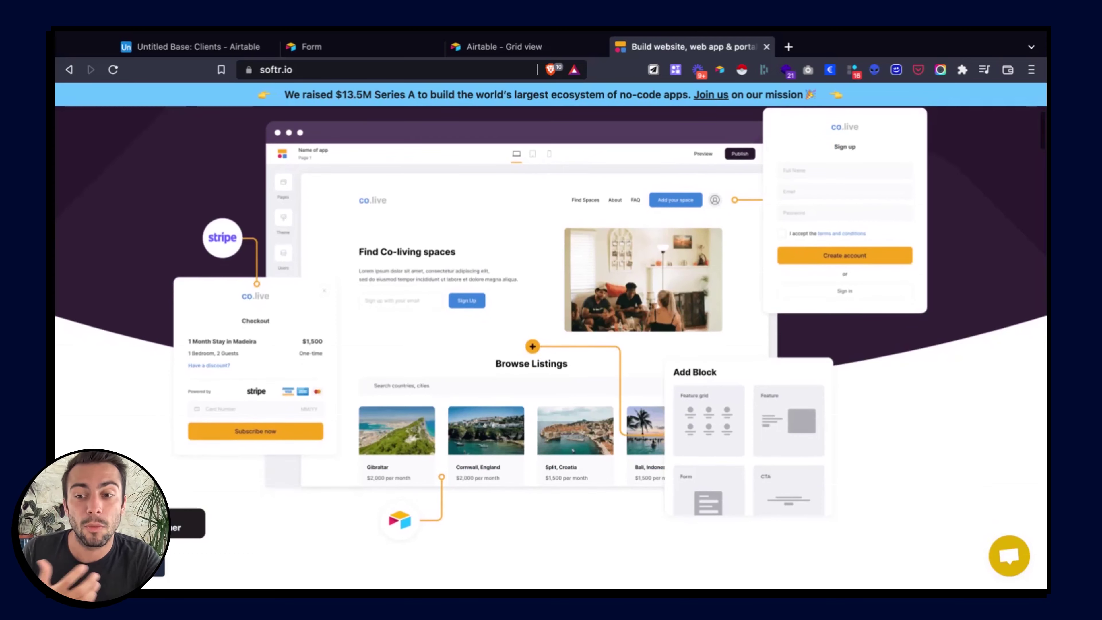
{"action": "scroll", "coordinate": [551, 325], "scroll_direction": "down", "scroll_amount": 1}
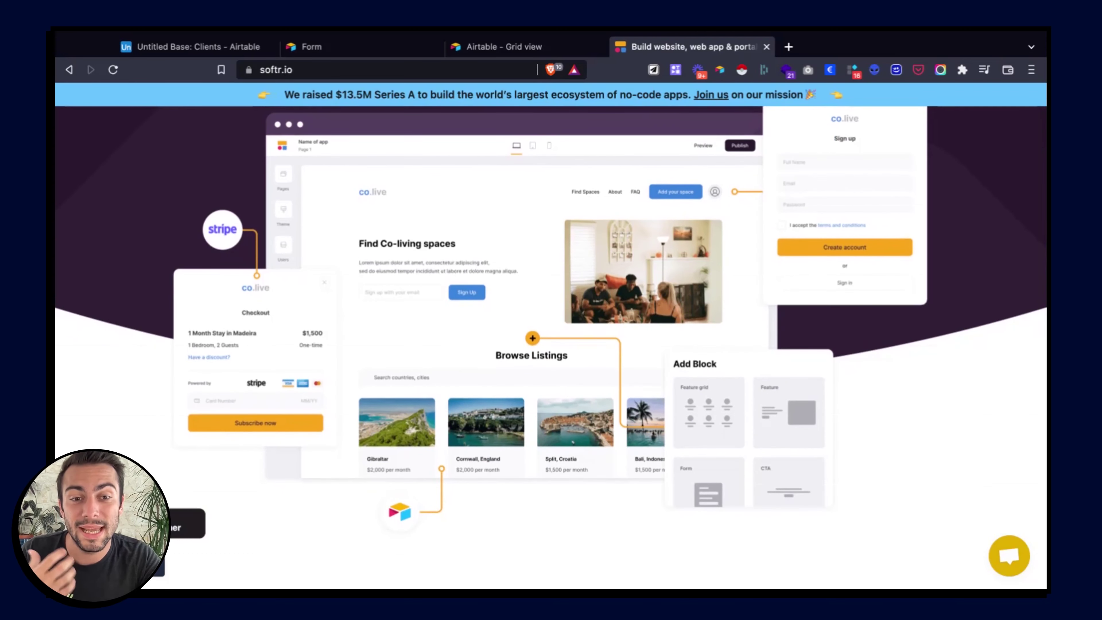
{"action": "scroll", "coordinate": [551, 326], "scroll_direction": "up", "scroll_amount": 1}
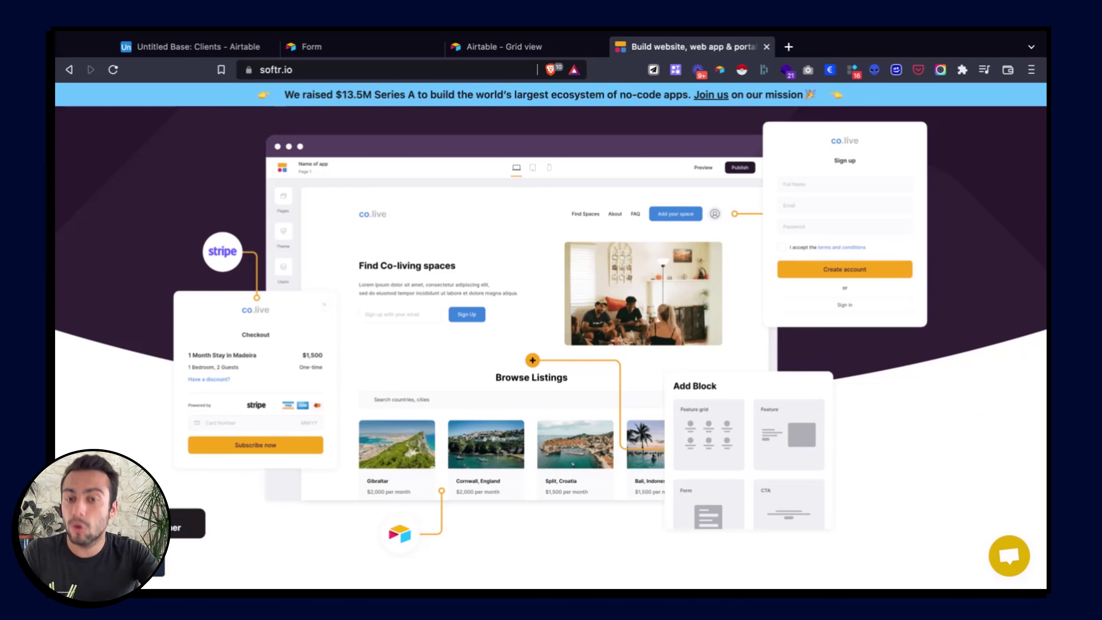
{"action": "scroll", "coordinate": [551, 347], "scroll_direction": "down", "scroll_amount": 15}
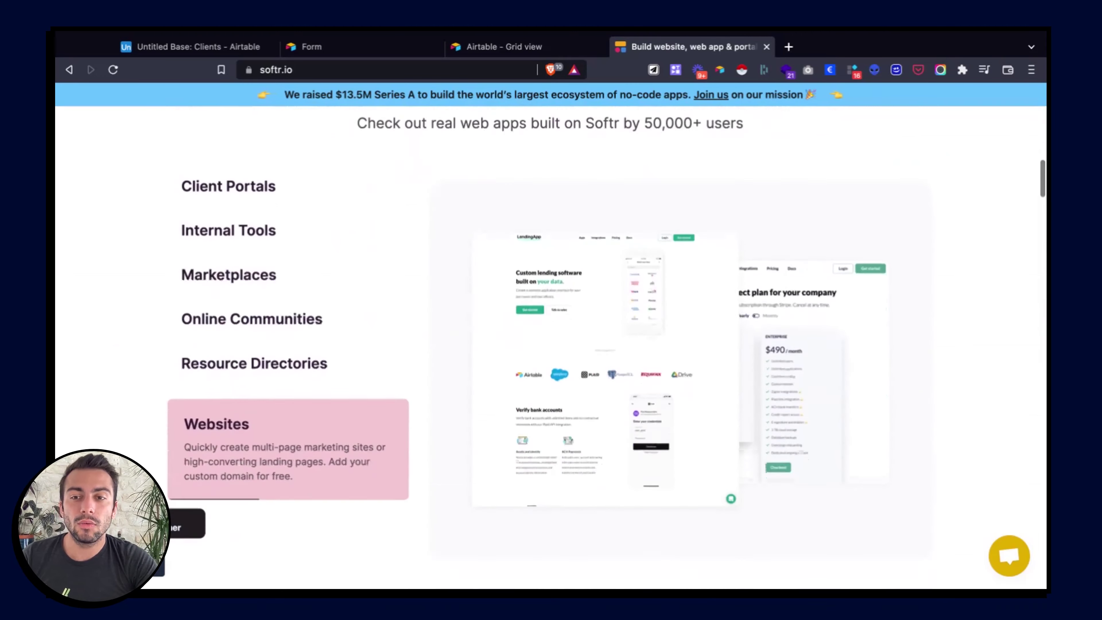
{"action": "scroll", "coordinate": [551, 347], "scroll_direction": "down", "scroll_amount": 15}
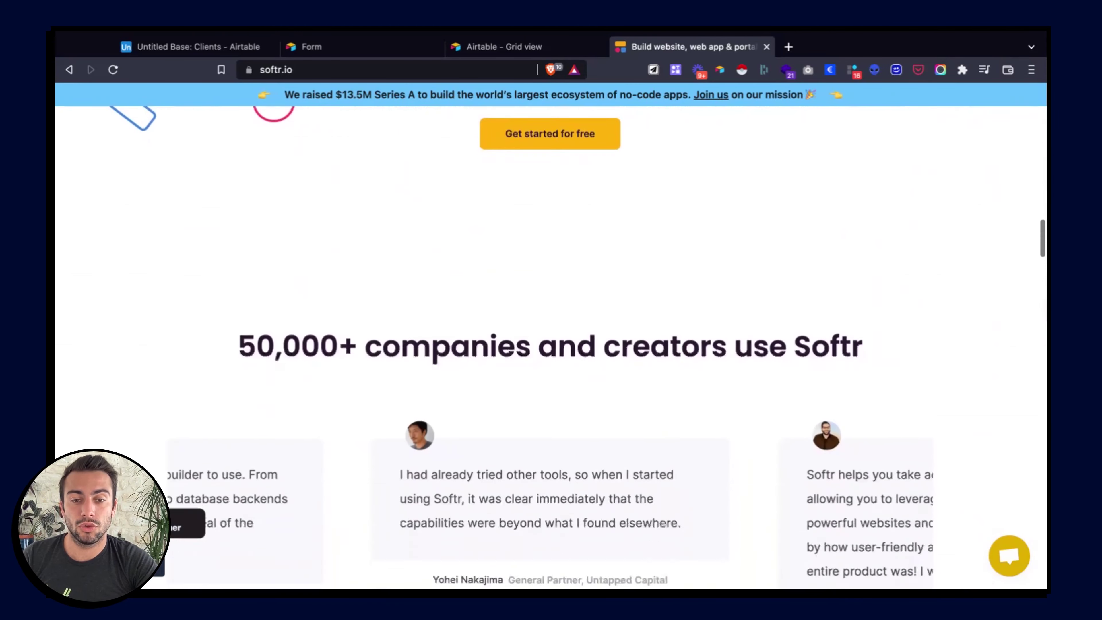
{"action": "scroll", "coordinate": [551, 347], "scroll_direction": "down", "scroll_amount": 15}
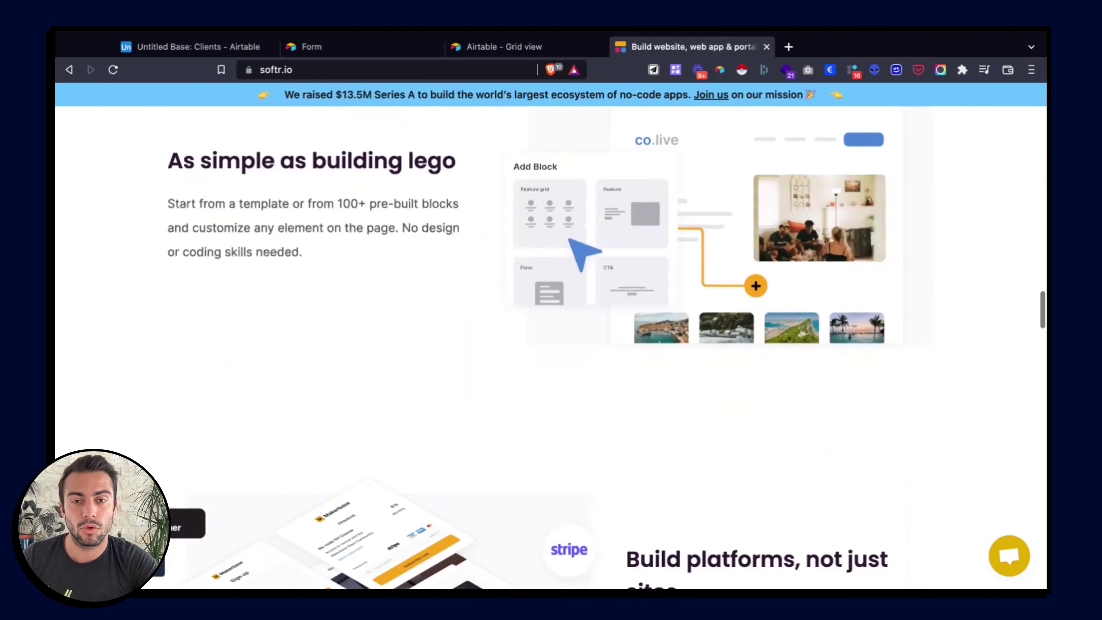
{"action": "scroll", "coordinate": [551, 347], "scroll_direction": "down", "scroll_amount": 15}
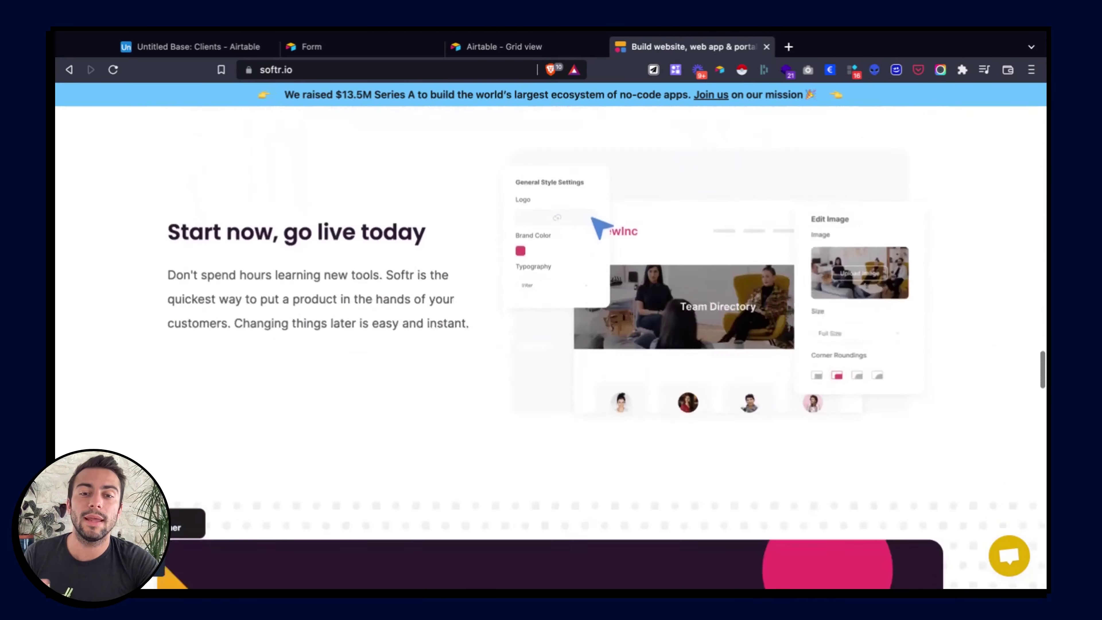
{"action": "scroll", "coordinate": [551, 347], "scroll_direction": "down", "scroll_amount": 15}
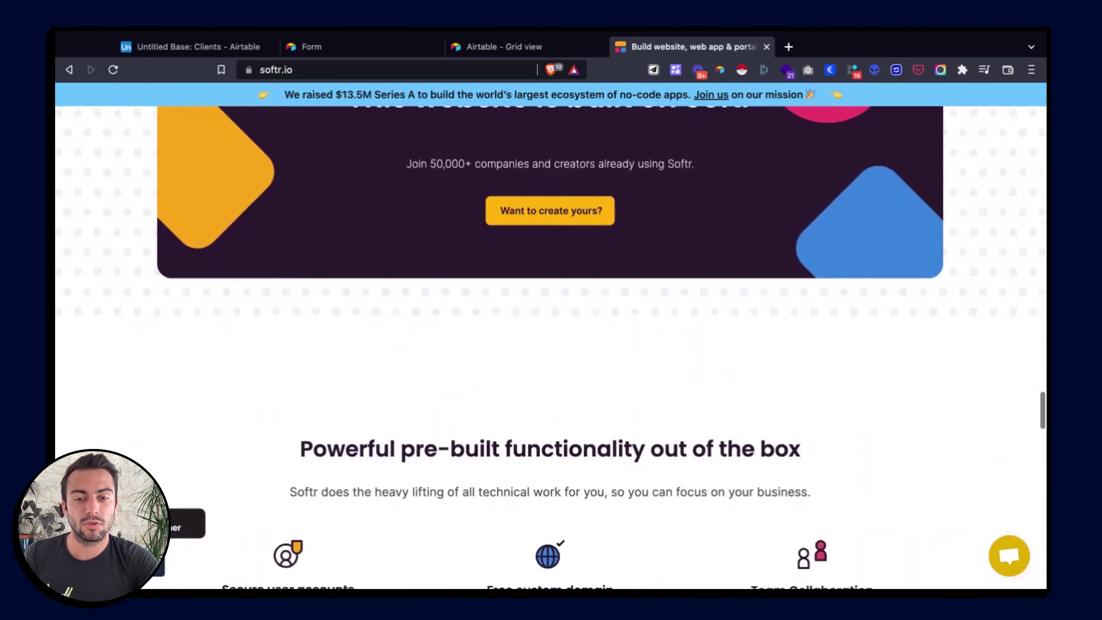
{"action": "scroll", "coordinate": [551, 347], "scroll_direction": "down", "scroll_amount": 15}
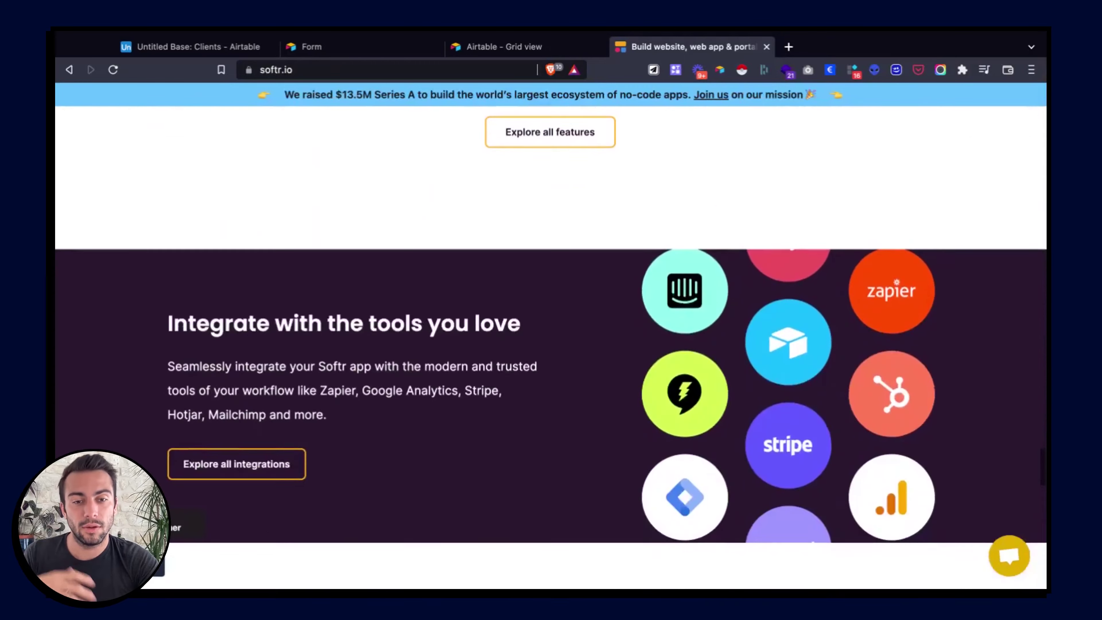
{"action": "scroll", "coordinate": [551, 347], "scroll_direction": "down", "scroll_amount": 8}
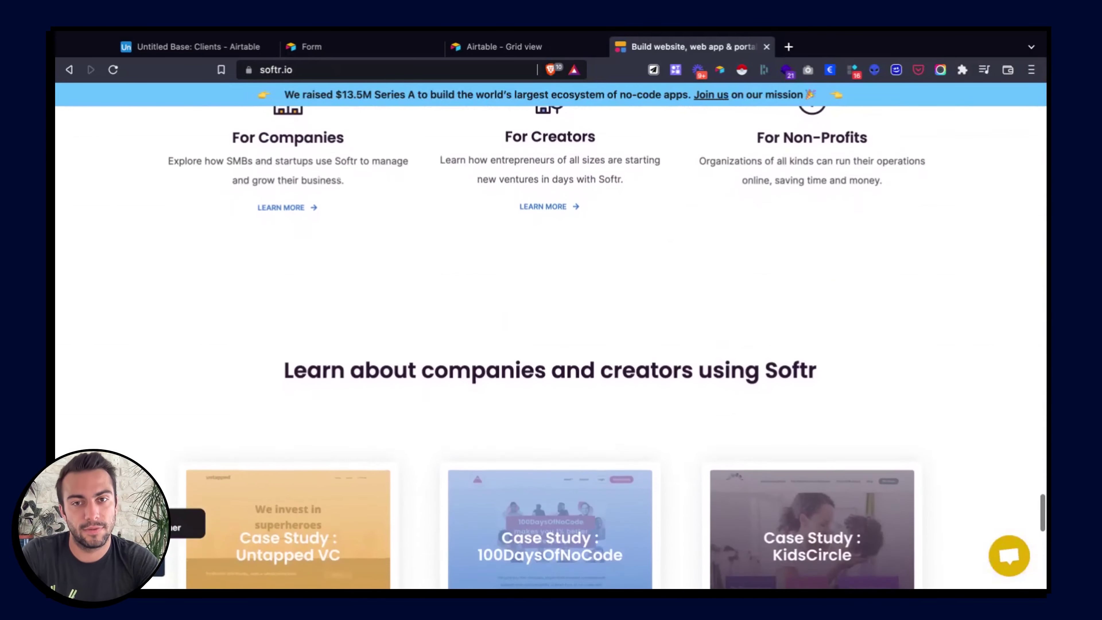